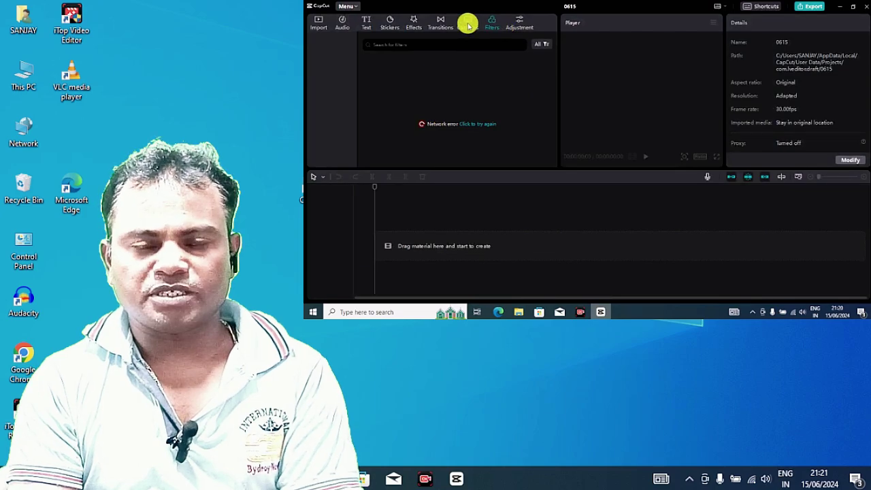
# Check the transitions, effects, filters and text libraries, each reporting a network error.
pyautogui.click(436, 21)
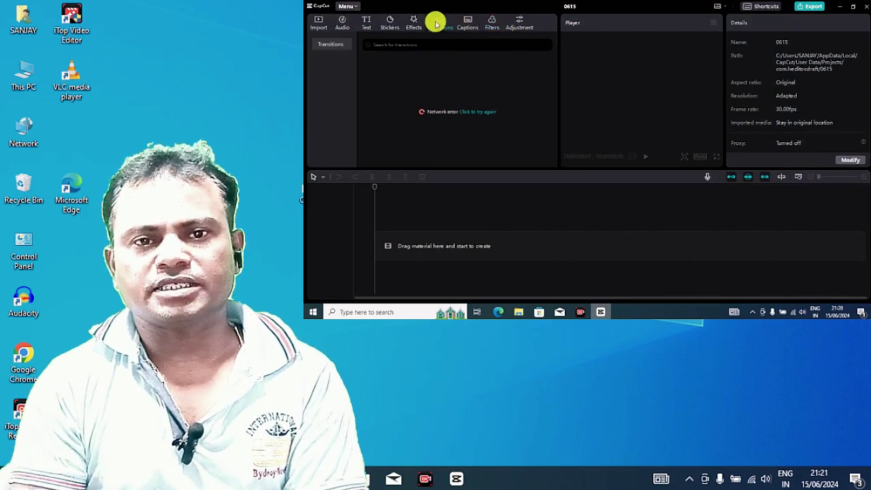
pyautogui.click(413, 23)
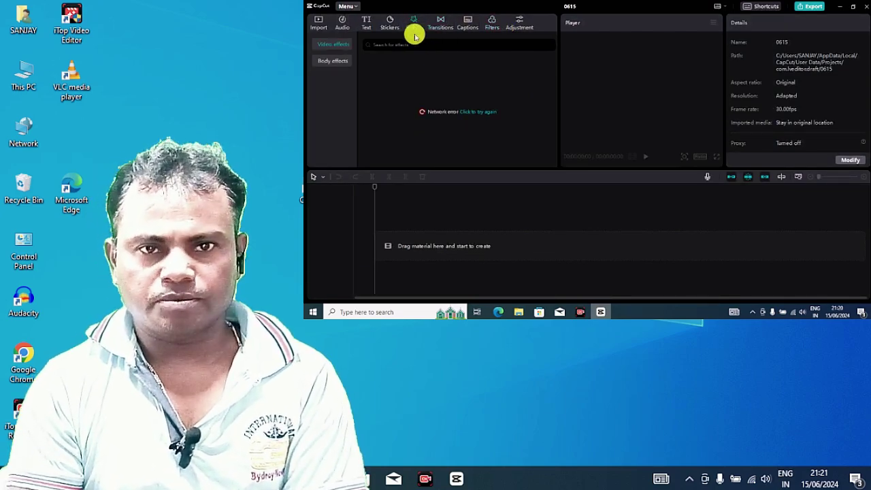
pyautogui.click(491, 21)
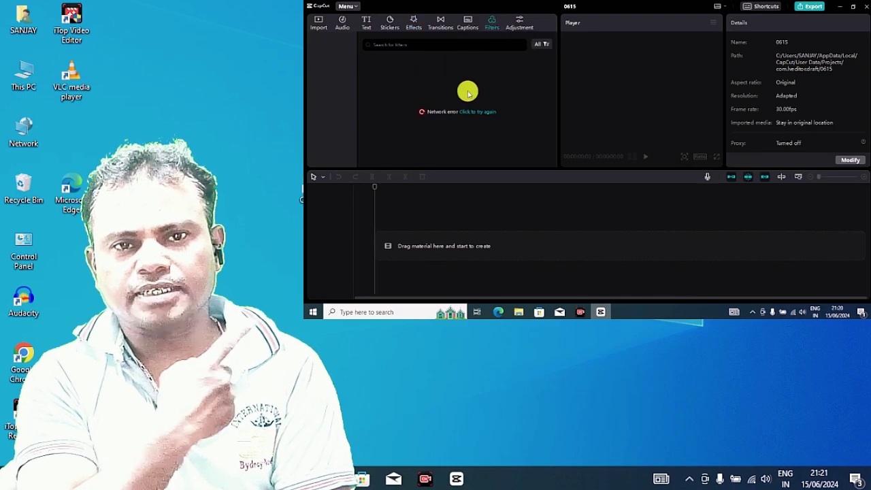
pyautogui.click(366, 24)
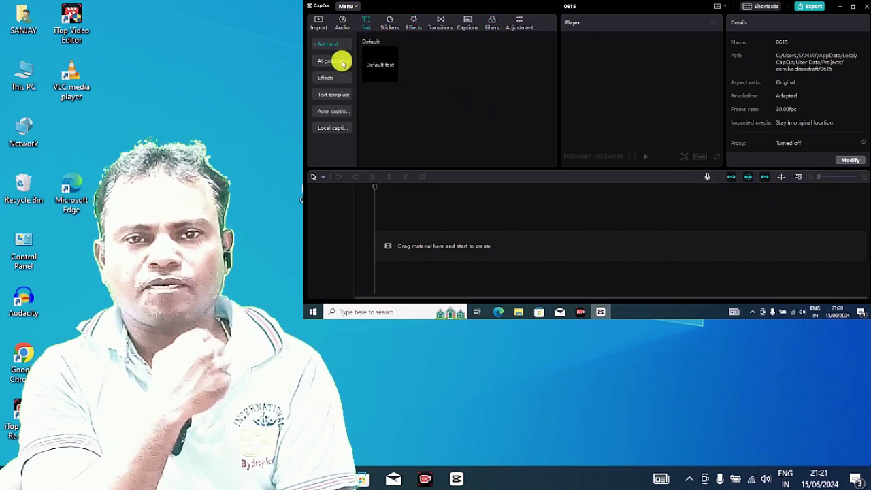
# Browse the Text sub-panels (effects, templates, auto captions, local captions, AI text), then stickers and effects.
pyautogui.click(333, 79)
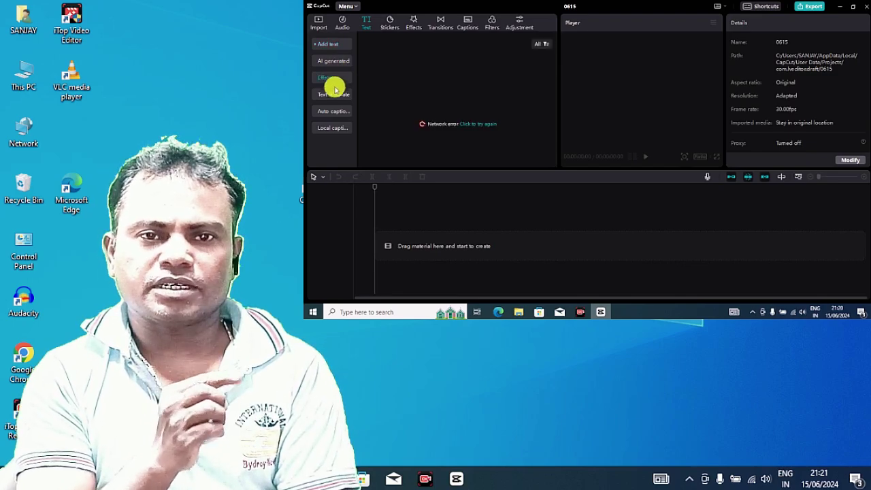
pyautogui.click(336, 96)
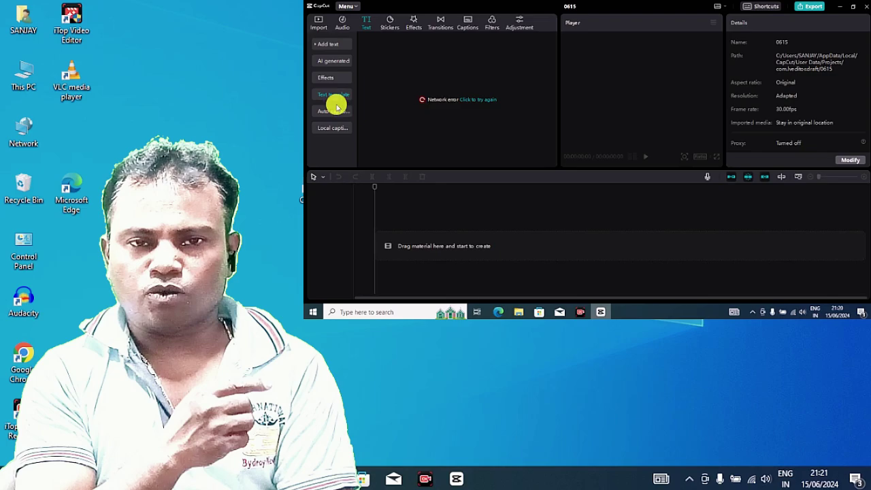
pyautogui.click(337, 113)
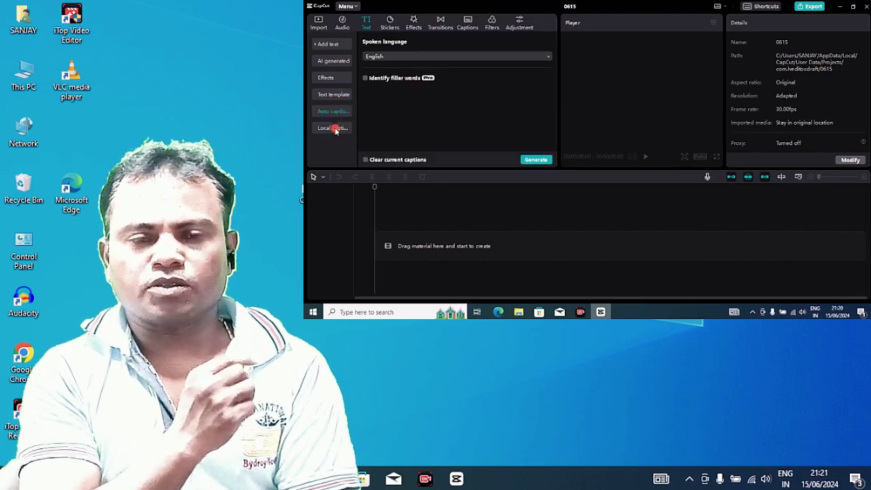
pyautogui.click(334, 128)
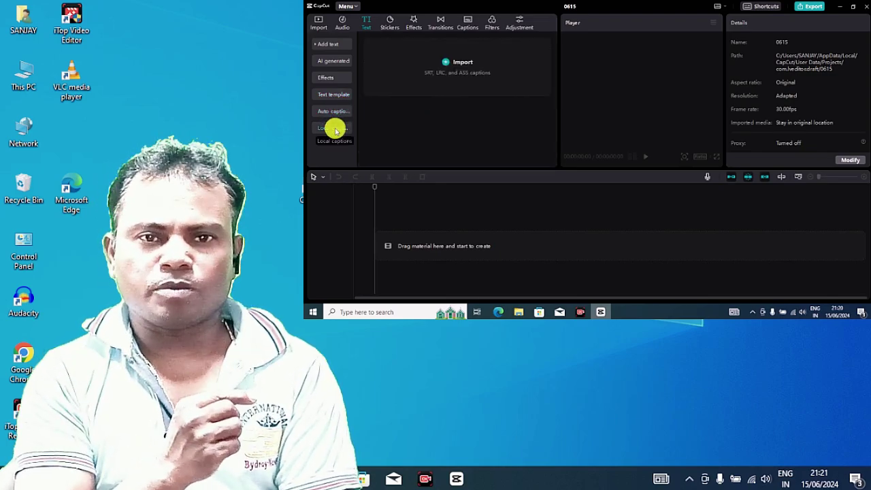
pyautogui.click(344, 60)
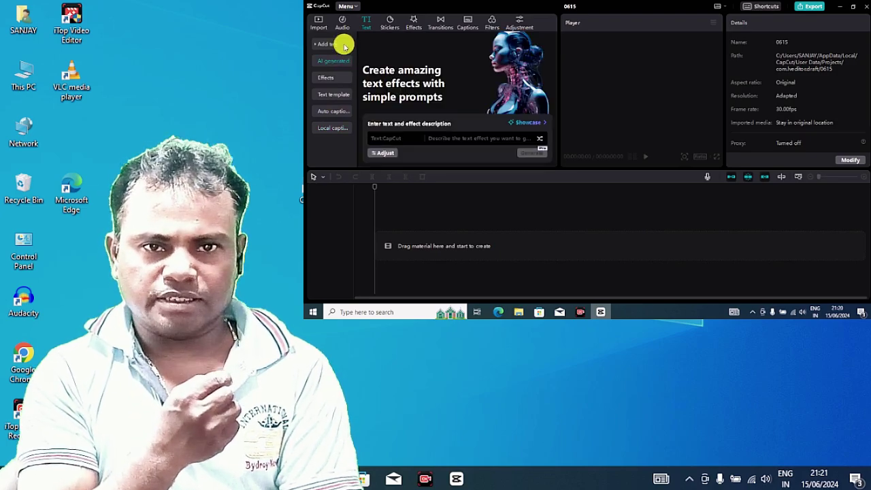
pyautogui.click(342, 45)
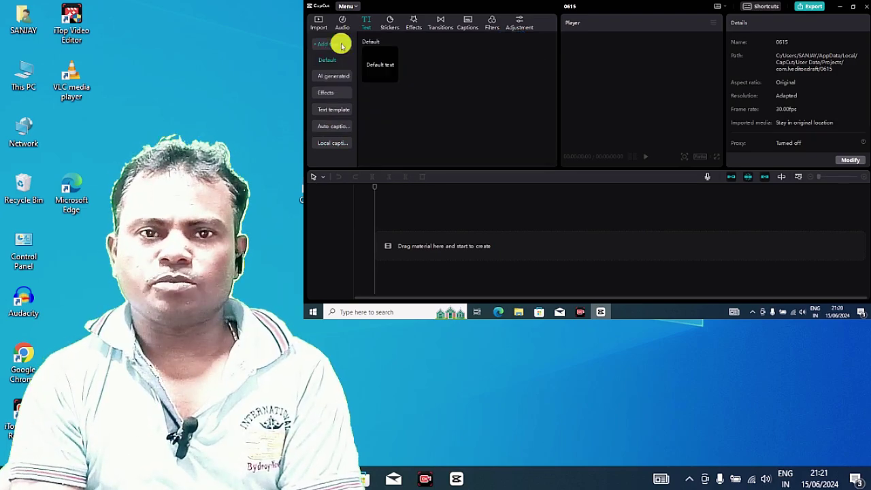
pyautogui.click(391, 26)
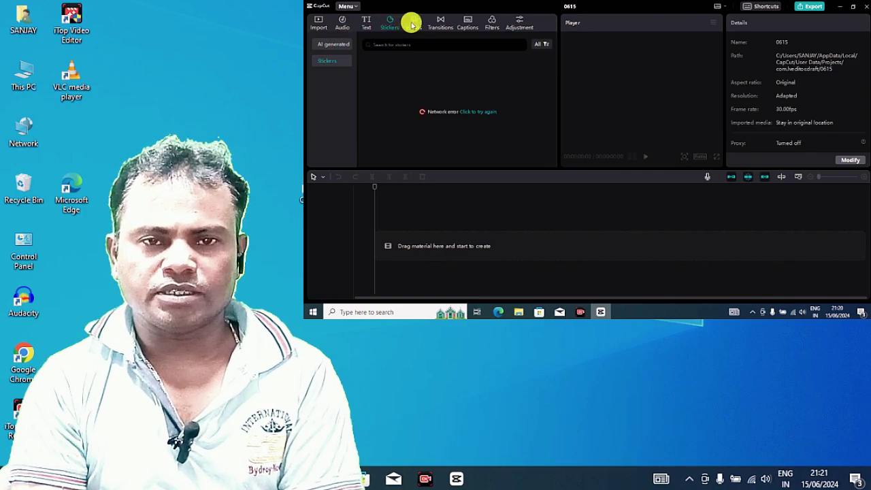
pyautogui.click(413, 25)
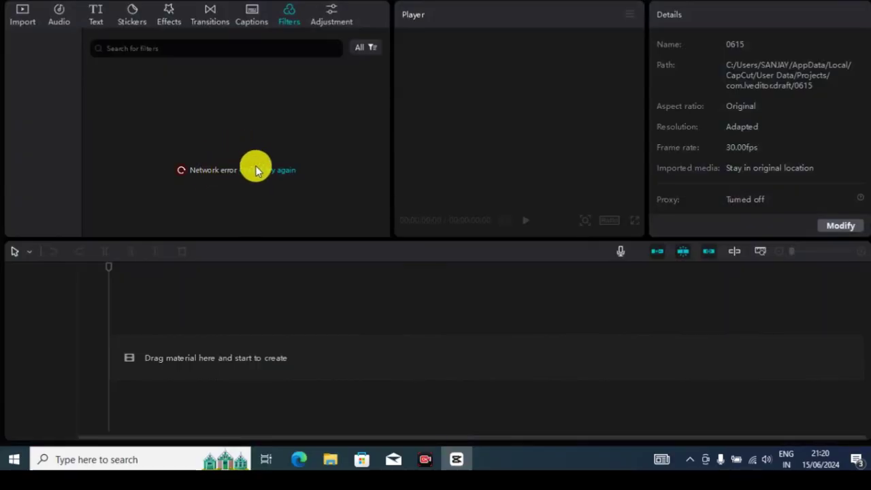
# Recheck the transitions, effects, filters and text libraries for network errors.
pyautogui.click(206, 14)
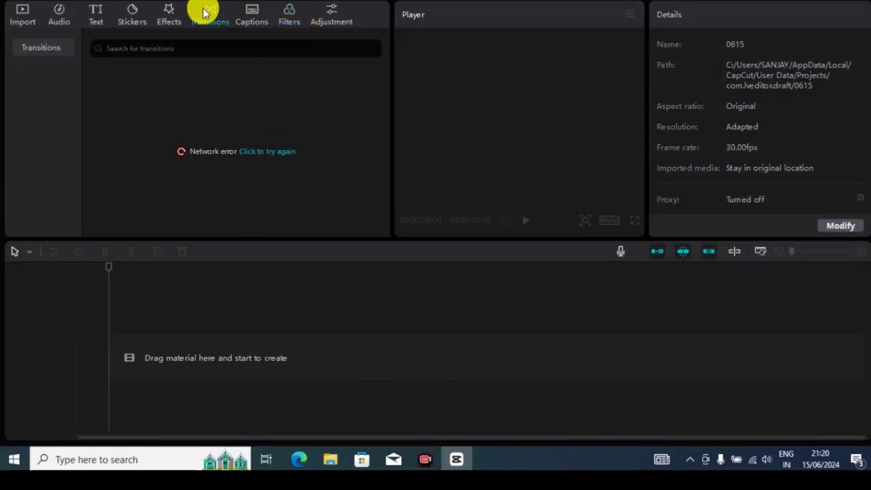
pyautogui.click(168, 21)
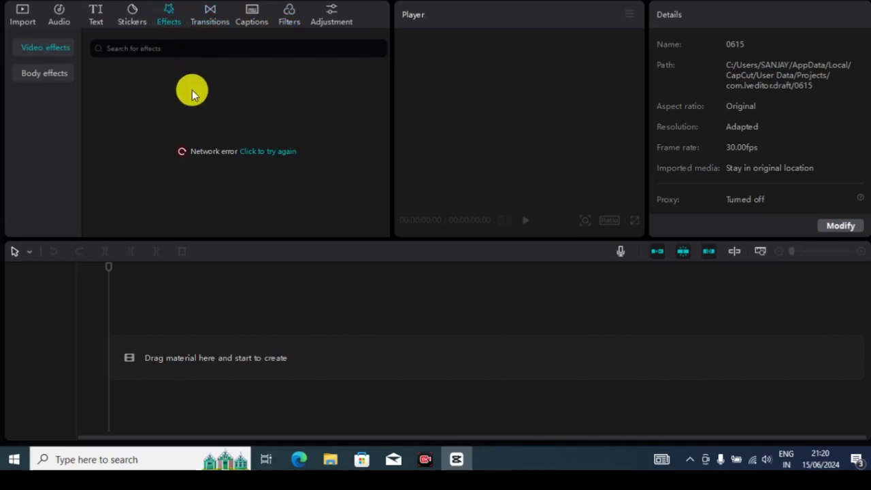
pyautogui.click(289, 15)
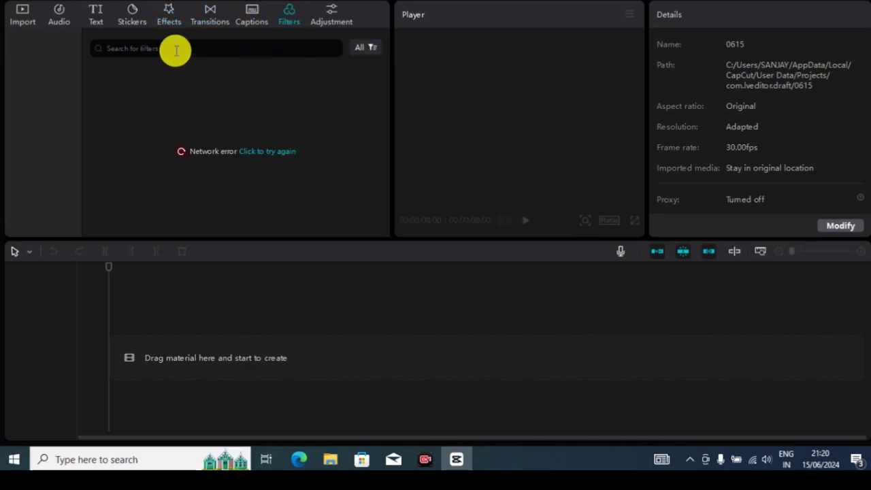
pyautogui.click(98, 21)
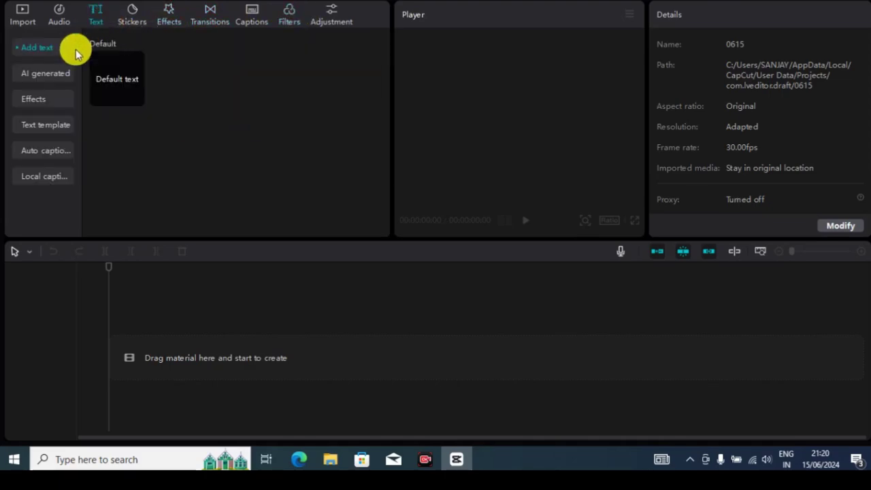
# Go through the Text sub-panels again, then the stickers and video effects libraries.
pyautogui.click(43, 101)
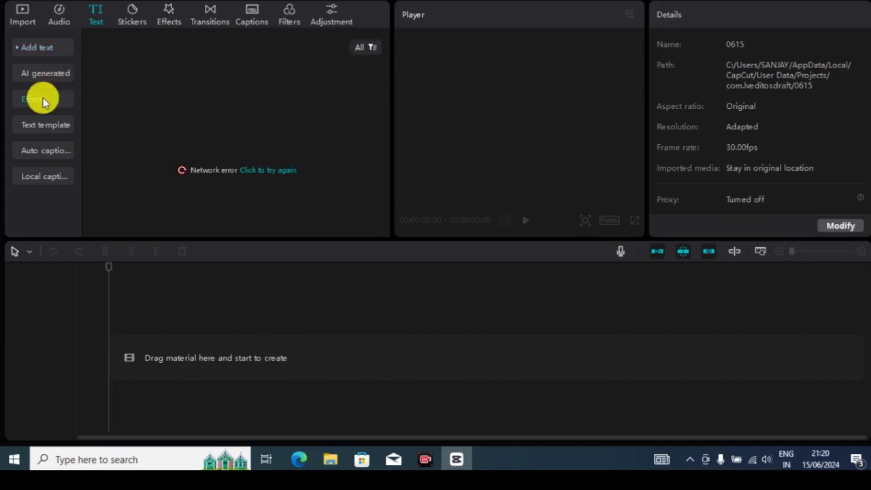
pyautogui.click(50, 128)
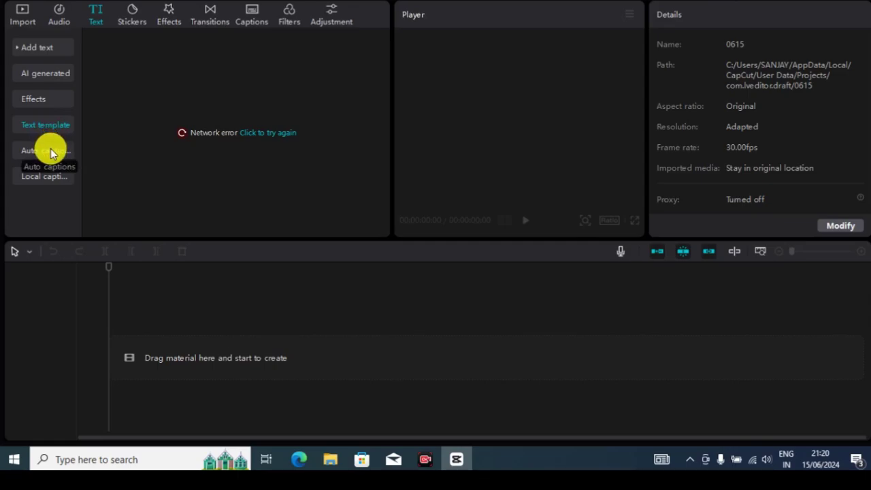
pyautogui.click(52, 152)
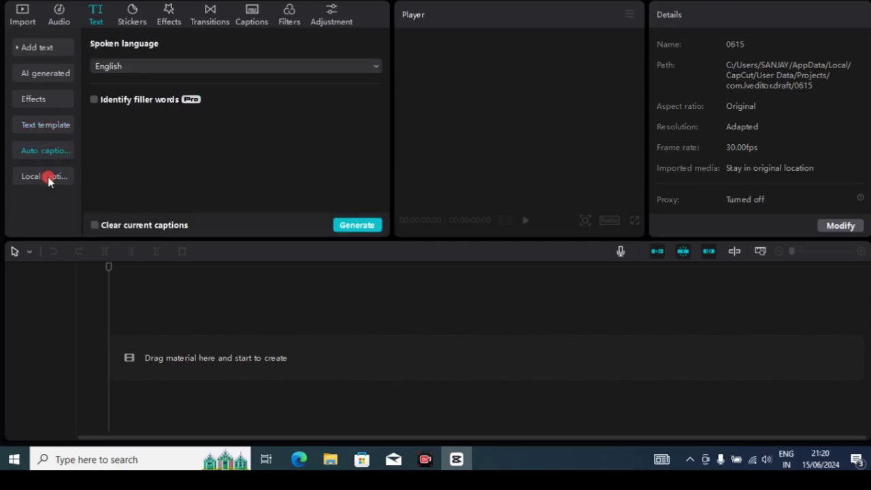
pyautogui.click(48, 178)
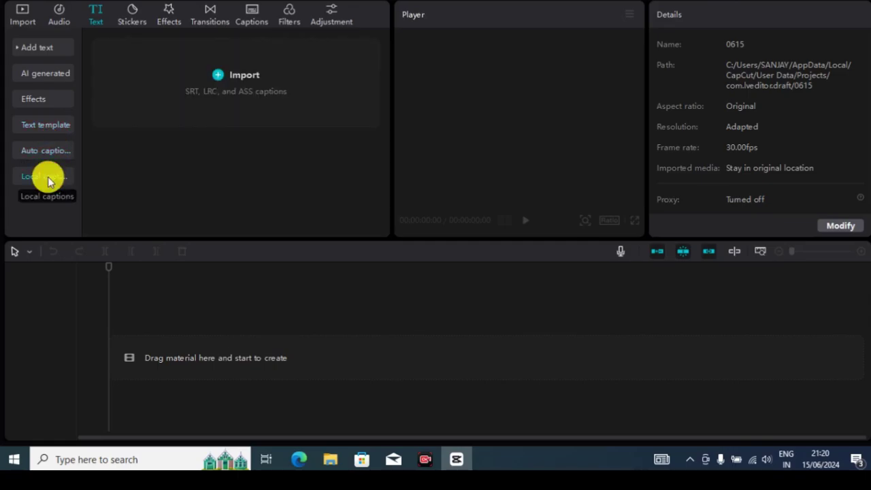
pyautogui.click(62, 73)
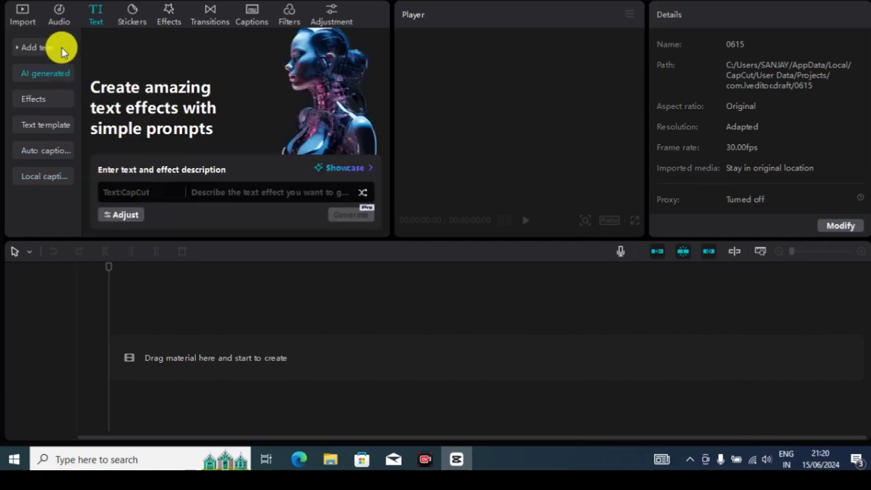
pyautogui.click(58, 48)
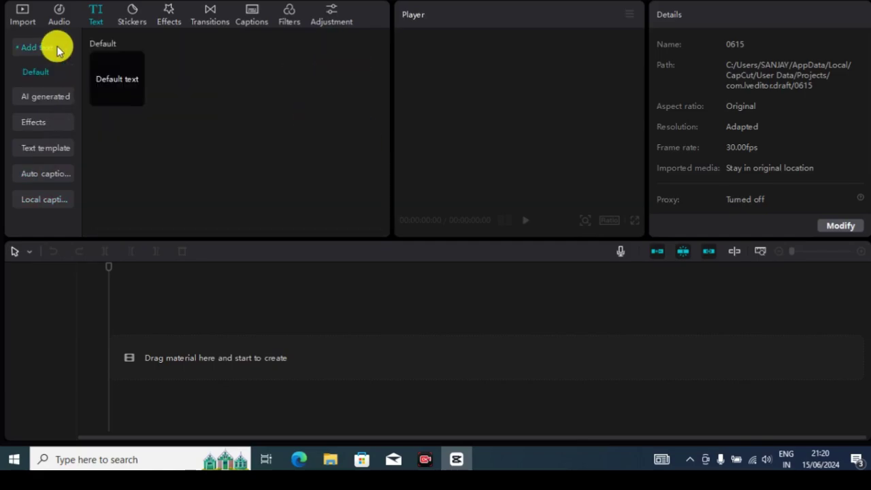
pyautogui.click(133, 21)
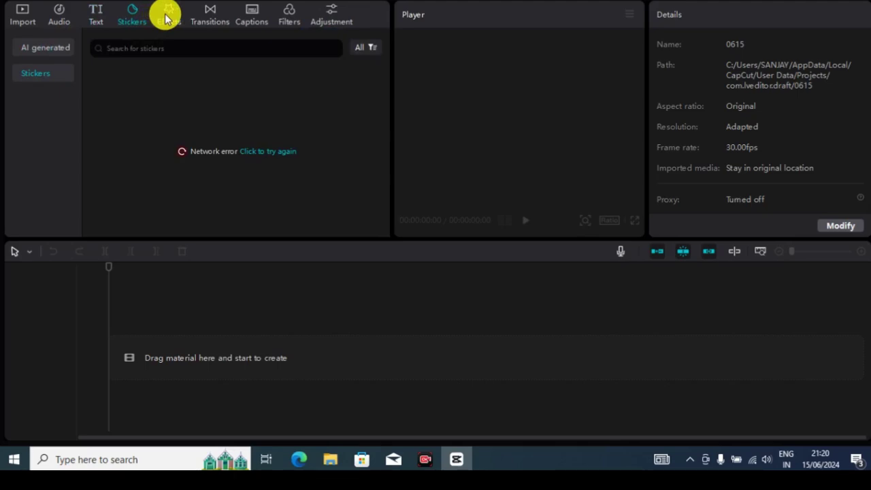
pyautogui.click(167, 18)
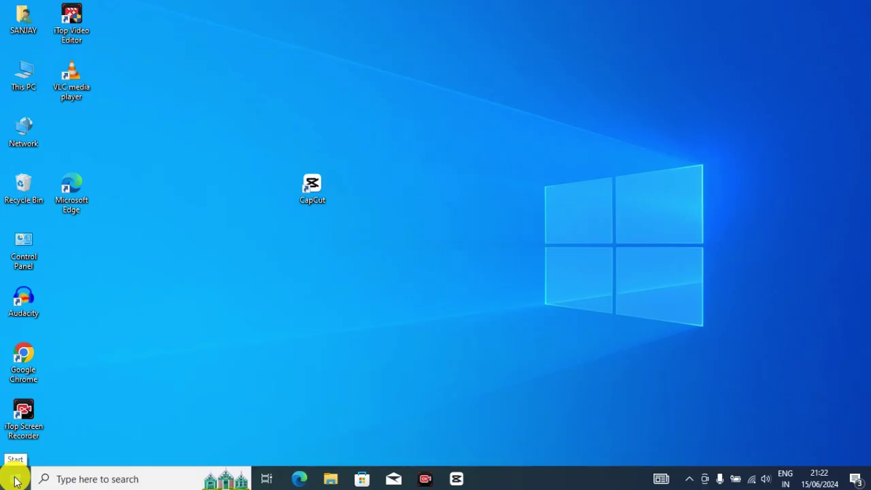
# Launch Windows Settings from the Start menu and maximize it on the home page.
pyautogui.click(15, 476)
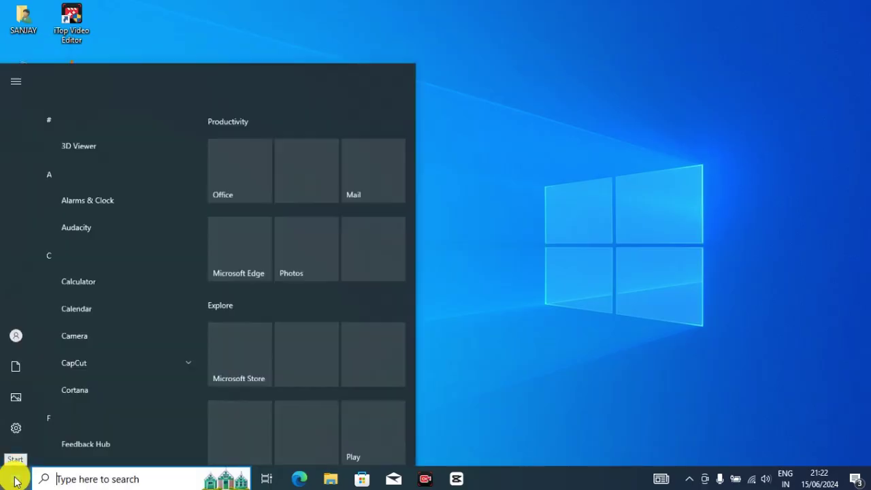
pyautogui.click(17, 418)
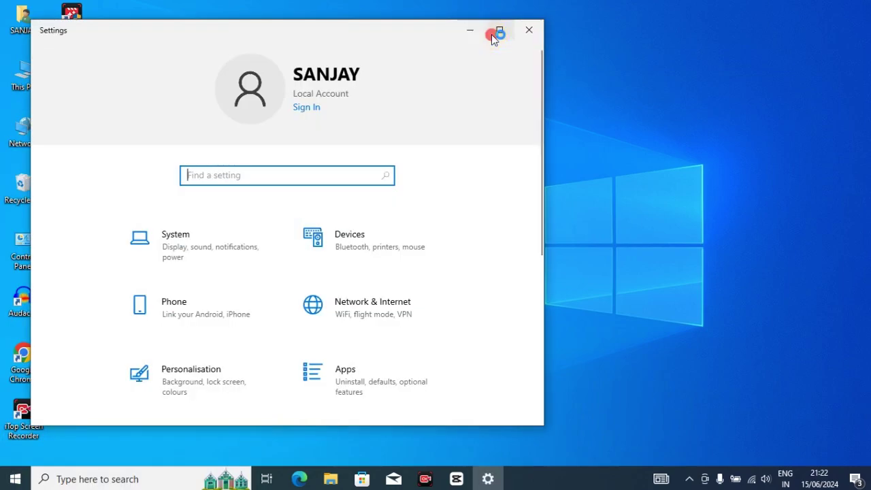
pyautogui.click(493, 32)
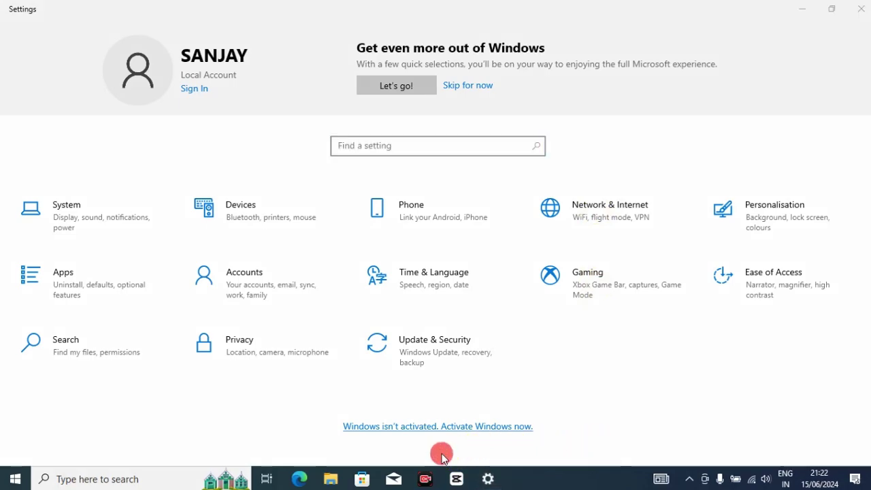
pyautogui.moveTo(529, 188)
pyautogui.mouseDown()
pyautogui.moveTo(663, 243)
pyautogui.moveTo(693, 242)
pyautogui.mouseUp()
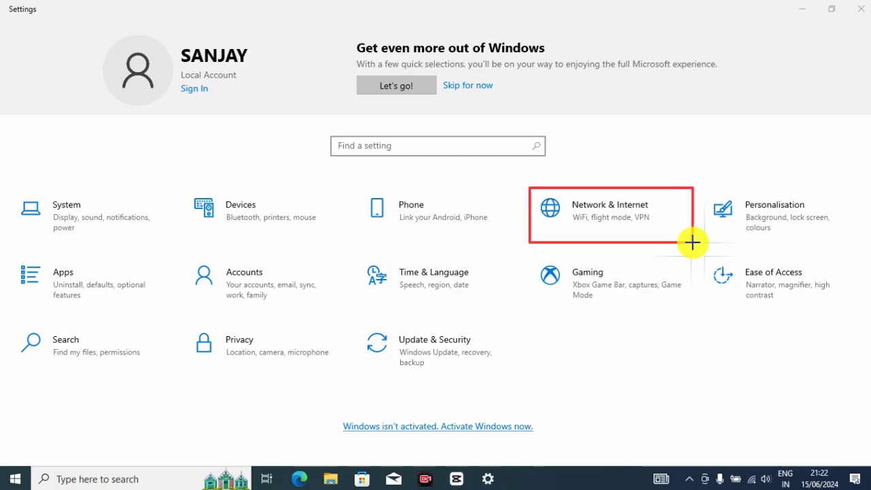
pyautogui.press('Escape')
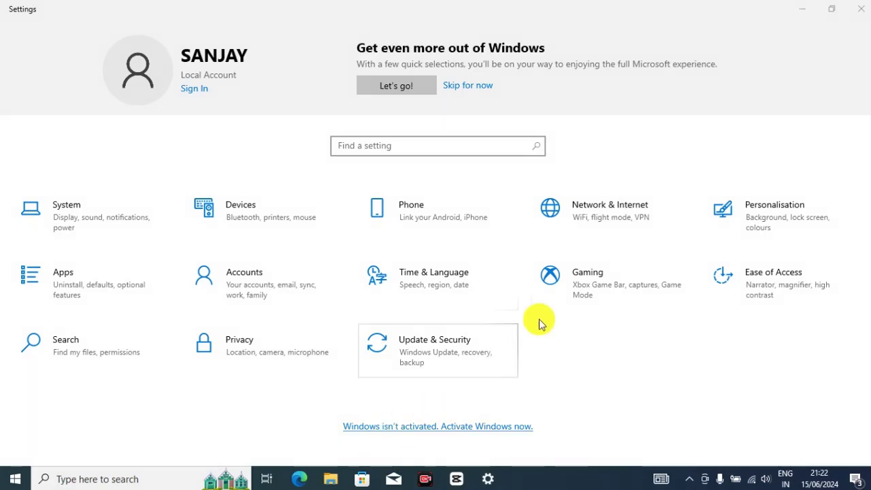
# Navigate to Network & Internet and its VPN page.
pyautogui.click(576, 219)
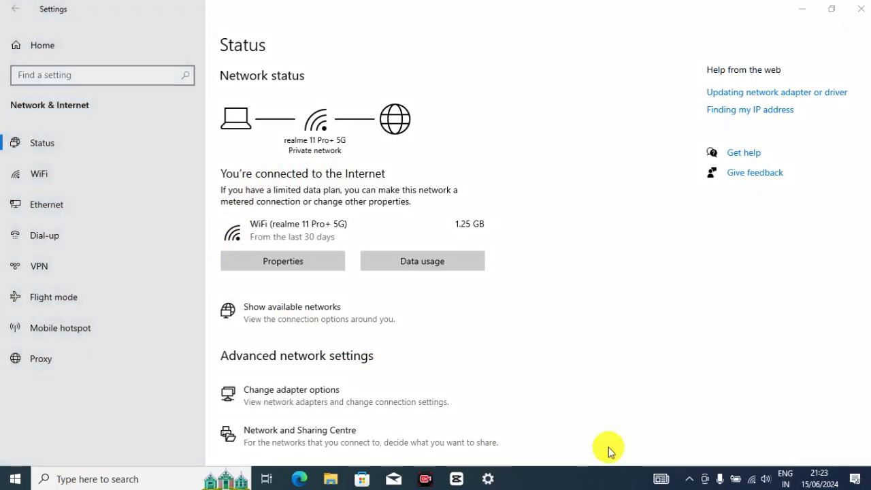
pyautogui.hotkey('ctrl', '2')
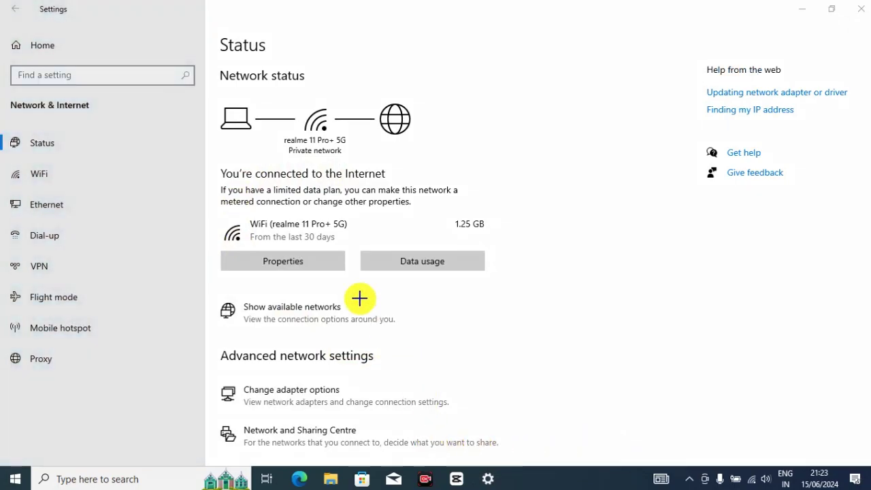
pyautogui.moveTo(1, 256); pyautogui.dragTo(77, 281)
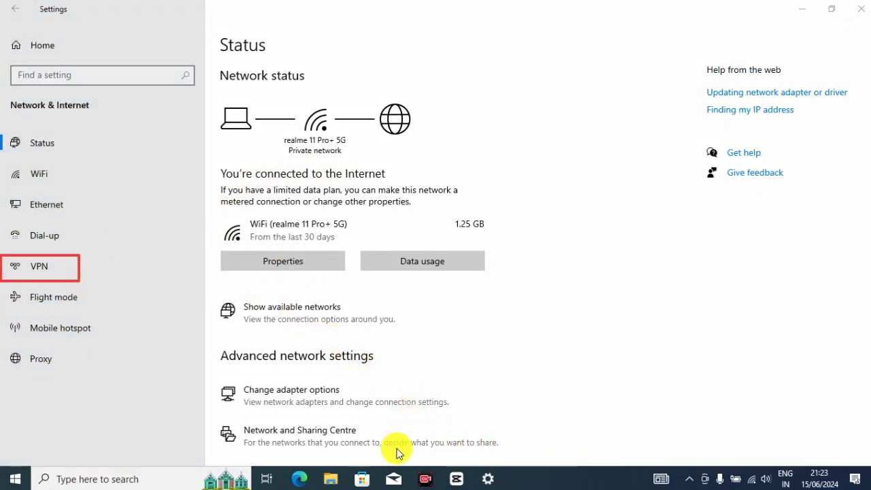
pyautogui.click(37, 270)
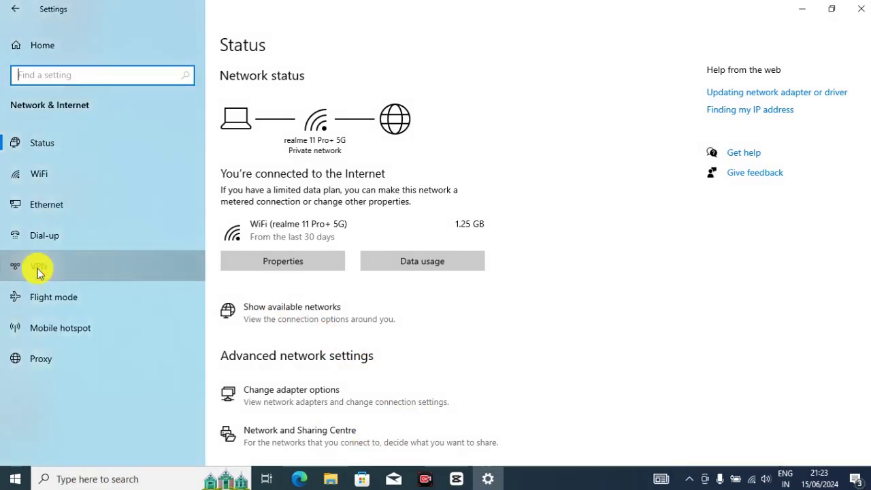
pyautogui.moveTo(218, 66); pyautogui.dragTo(357, 111)
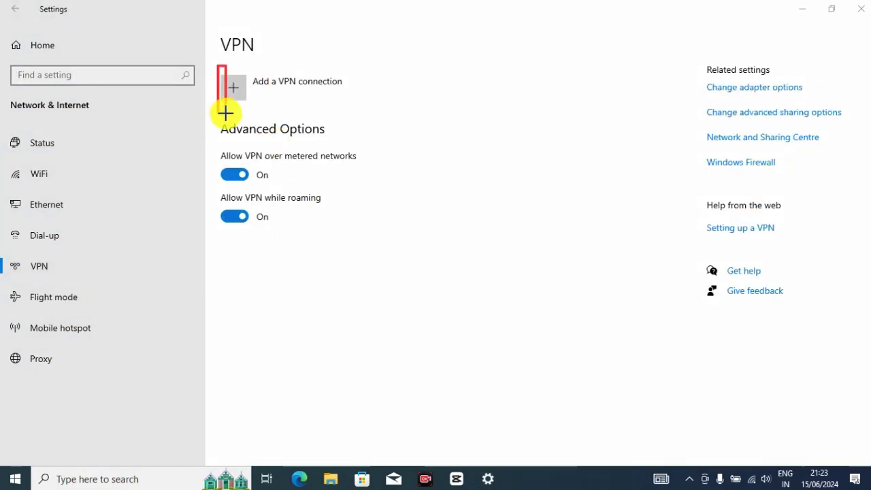
# Add a Windows (built-in) VPN connection named 'vpn 1', then minimize Settings to the desktop.
pyautogui.click(354, 107)
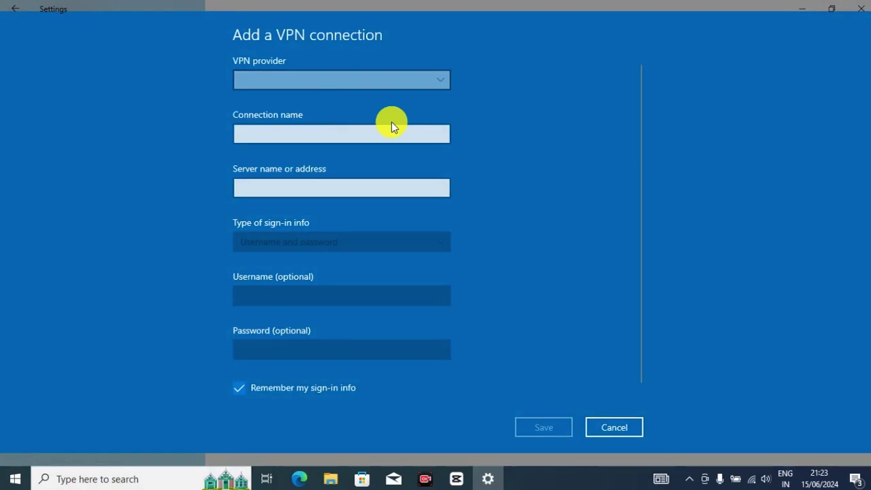
pyautogui.click(442, 80)
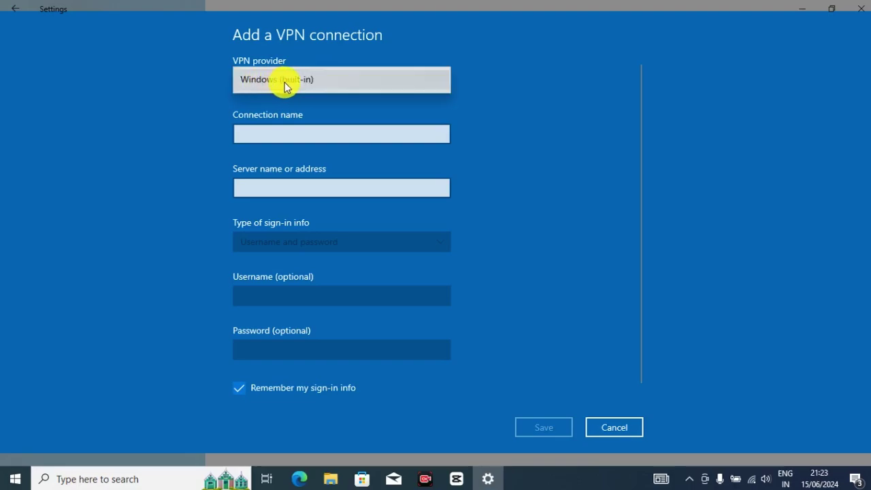
pyautogui.click(333, 85)
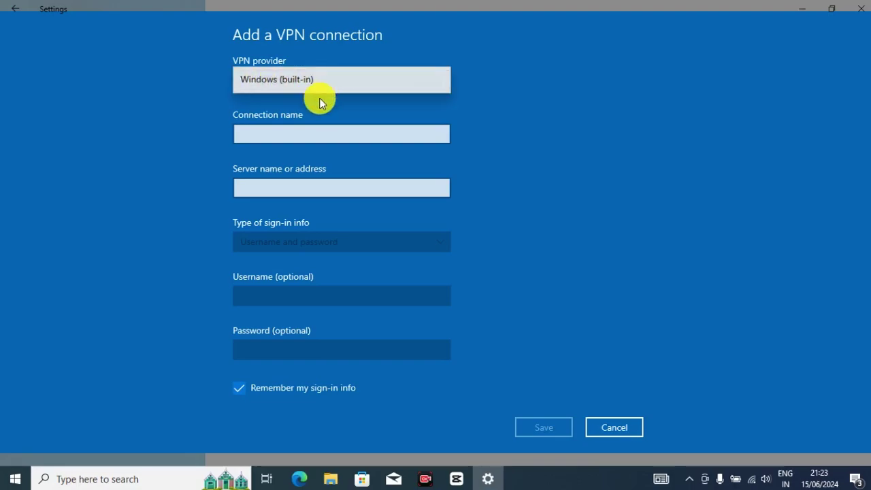
pyautogui.click(262, 132)
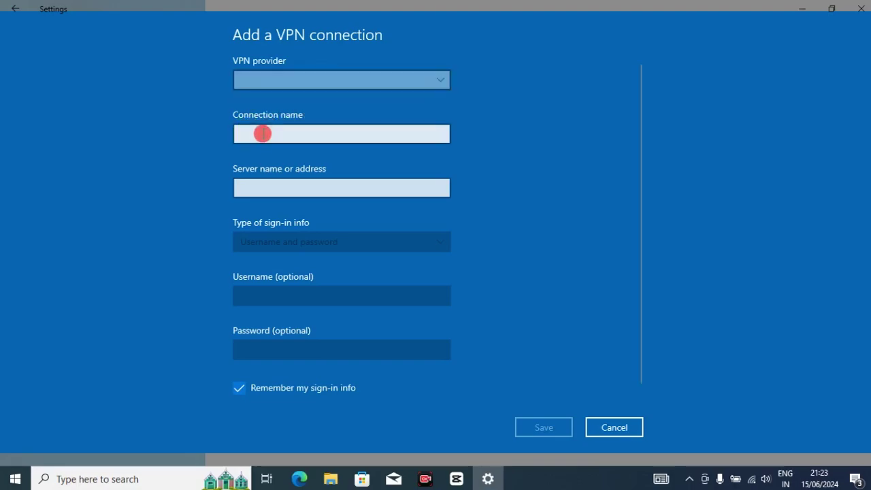
pyautogui.click(267, 134)
pyautogui.write('vpn 1')
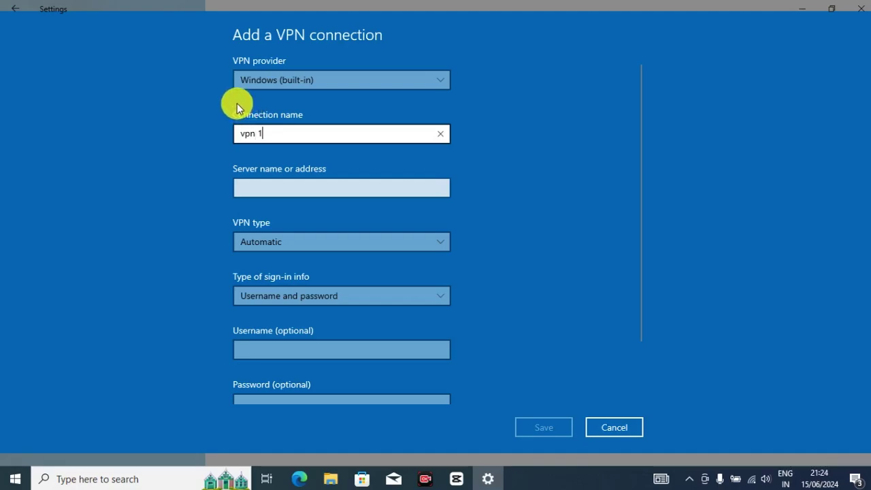
pyautogui.click(269, 188)
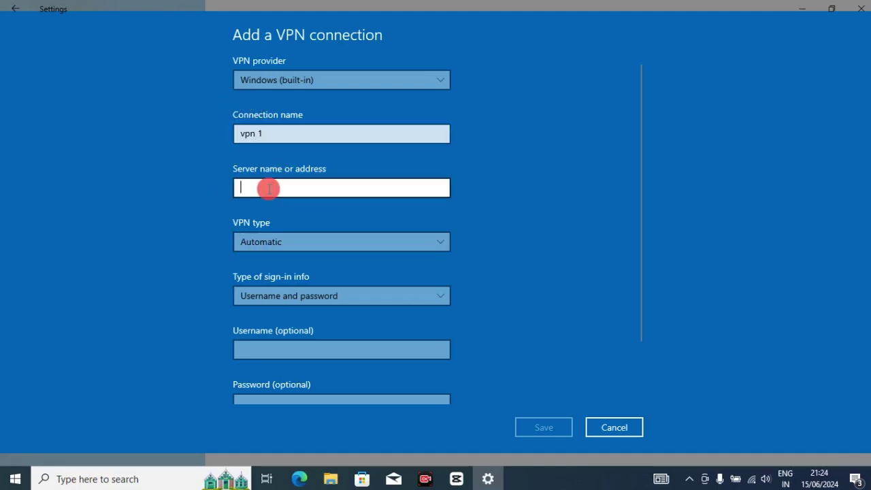
pyautogui.click(801, 11)
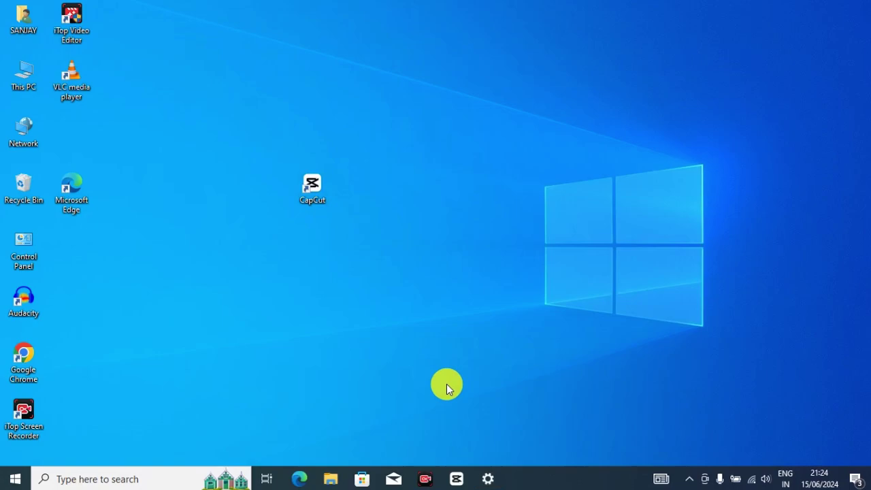
# Launch Chrome, search Google for 'vpn gate' and open the official VPN Gate site.
pyautogui.click(32, 365)
pyautogui.doubleClick(31, 366)
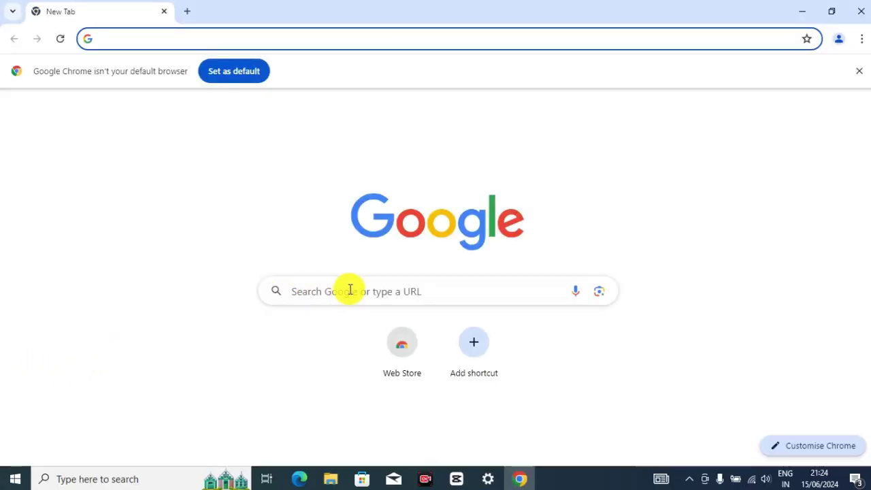
pyautogui.click(347, 289)
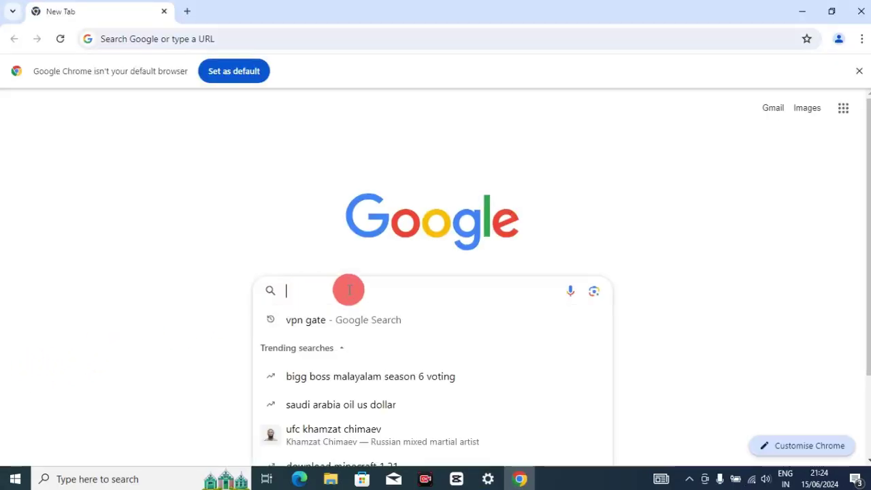
pyautogui.click(310, 320)
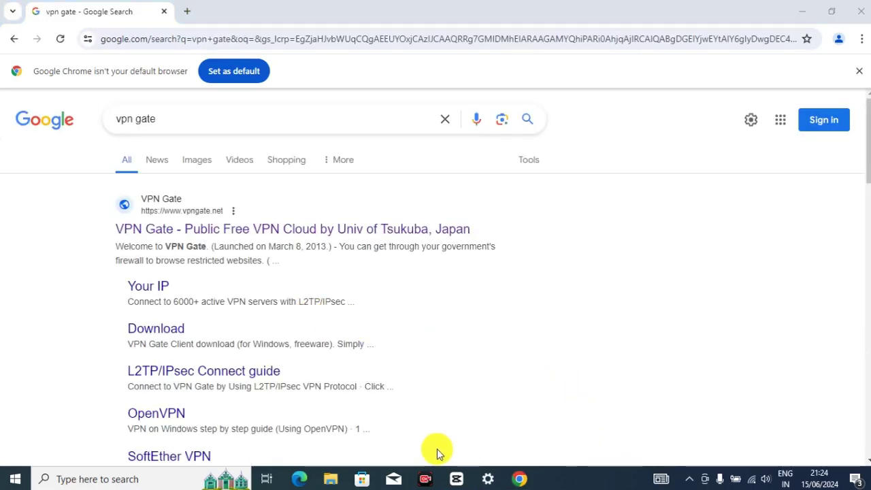
pyautogui.moveTo(111, 220)
pyautogui.mouseDown()
pyautogui.moveTo(113, 248)
pyautogui.moveTo(476, 245)
pyautogui.mouseUp()
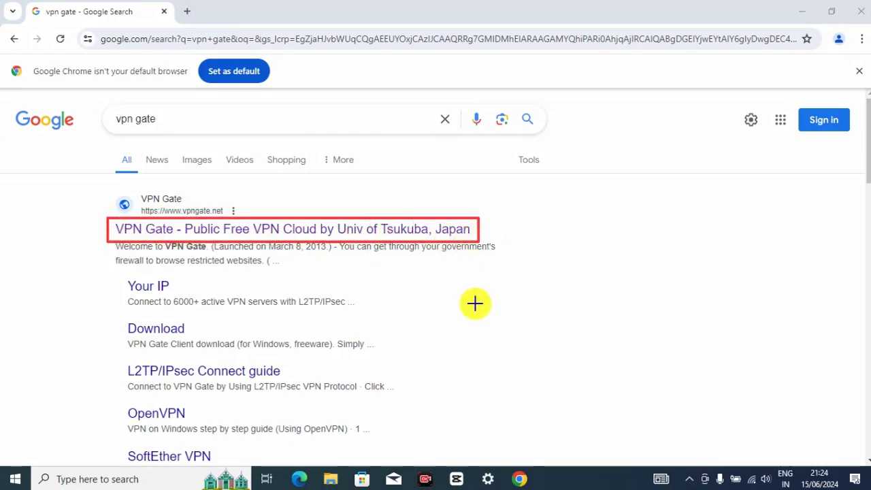
pyautogui.click(240, 236)
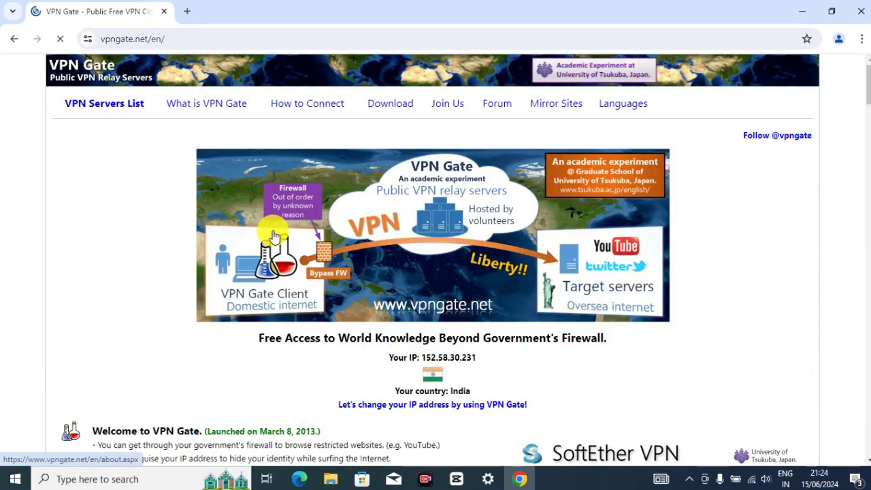
# Scroll through the VPN Gate public server list and back up to the top.
pyautogui.scroll(-1, 353, 230)
pyautogui.scroll(-2, 353, 230)
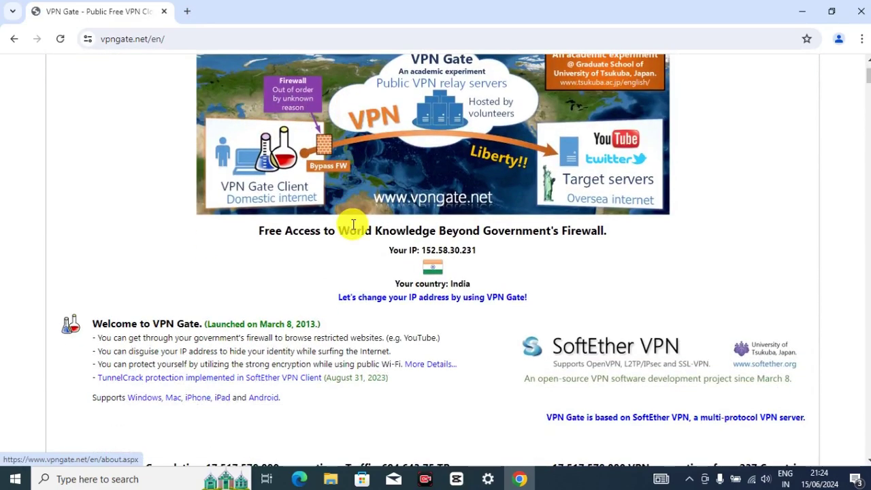
pyautogui.scroll(-2, 353, 225)
pyautogui.scroll(-2, 352, 228)
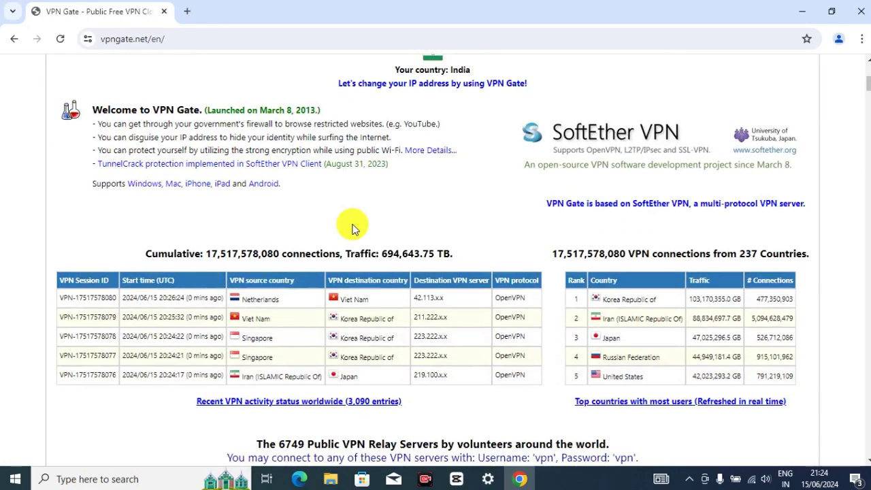
pyautogui.scroll(-2, 353, 230)
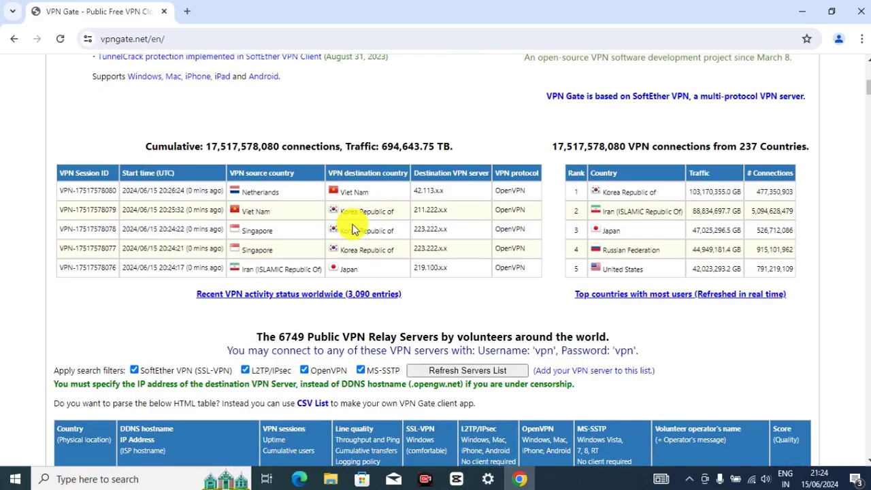
pyautogui.scroll(-2, 353, 228)
pyautogui.scroll(-2, 353, 225)
pyautogui.scroll(2, 353, 224)
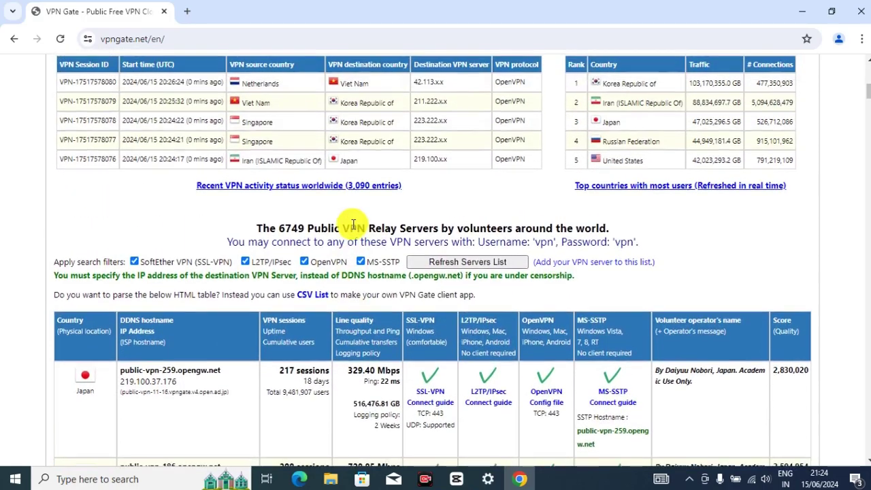
pyautogui.scroll(-4, 353, 224)
pyautogui.scroll(-2, 353, 230)
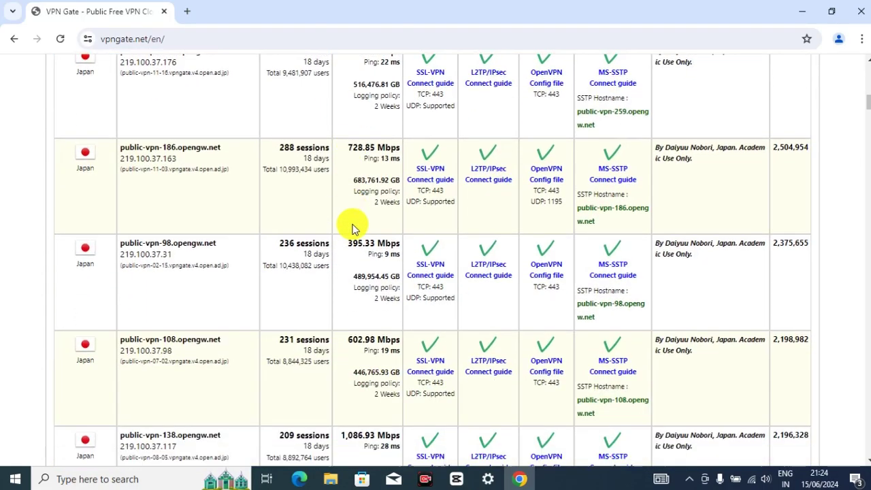
pyautogui.scroll(-3, 353, 230)
pyautogui.scroll(-3, 353, 228)
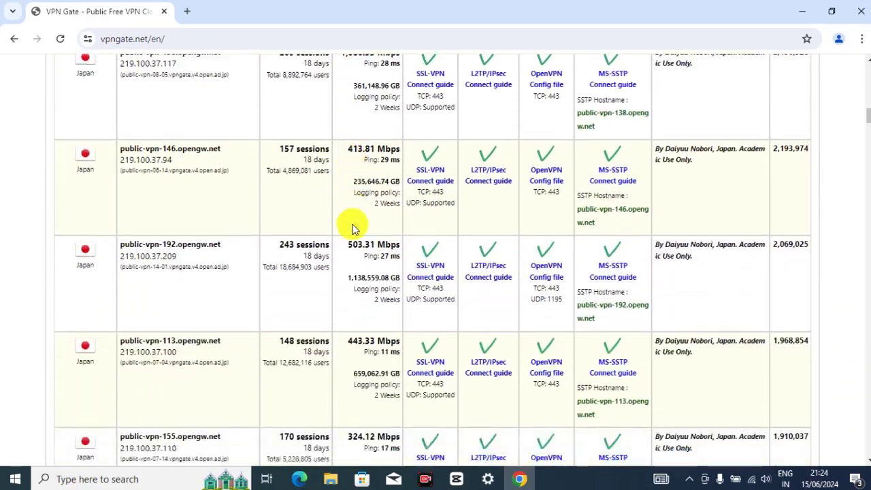
pyautogui.scroll(-5, 353, 228)
pyautogui.scroll(-3, 353, 228)
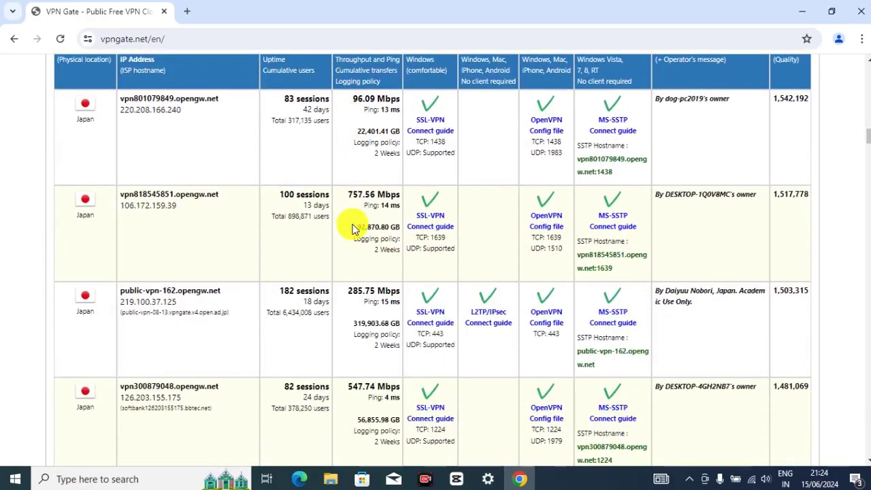
pyautogui.scroll(-2, 352, 229)
pyautogui.scroll(-4, 352, 228)
pyautogui.scroll(-2, 352, 229)
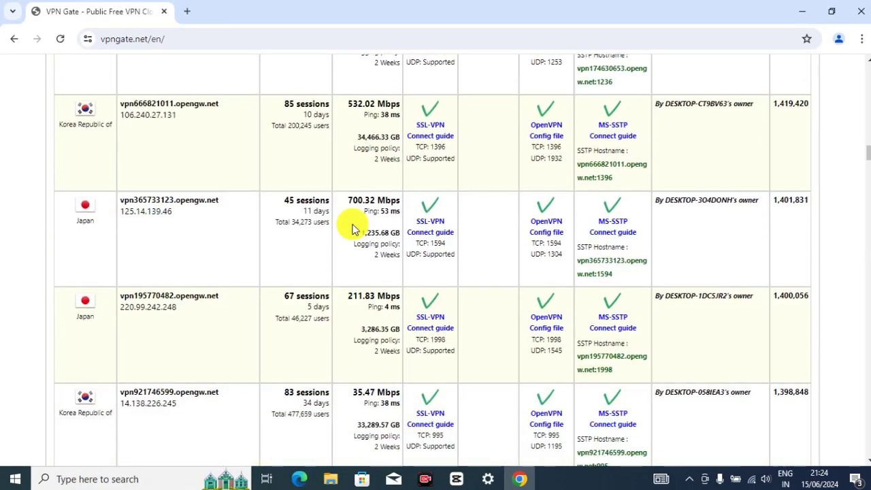
pyautogui.scroll(-1, 352, 228)
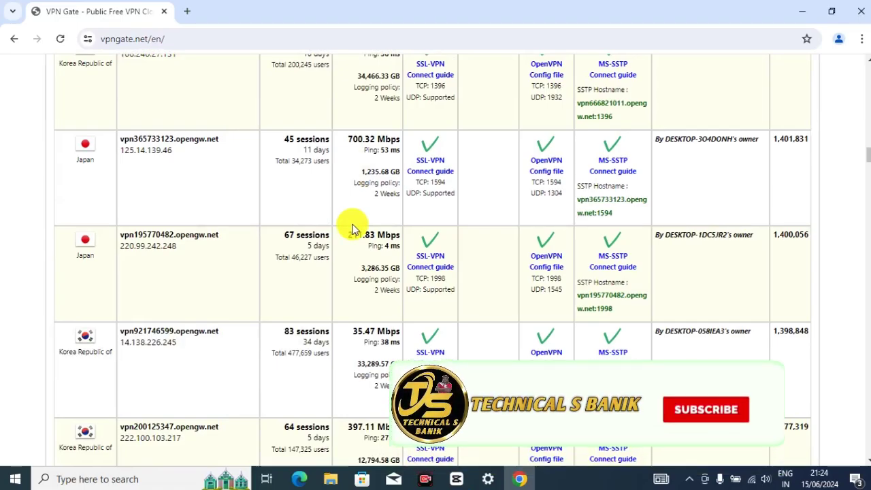
pyautogui.scroll(-6, 353, 228)
pyautogui.scroll(-3, 352, 229)
pyautogui.scroll(-4, 352, 228)
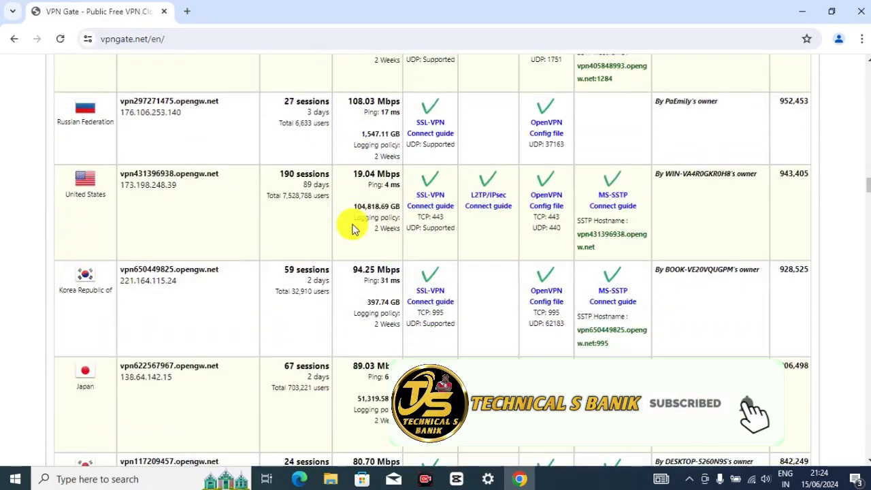
pyautogui.scroll(-4, 352, 228)
pyautogui.scroll(-2, 352, 228)
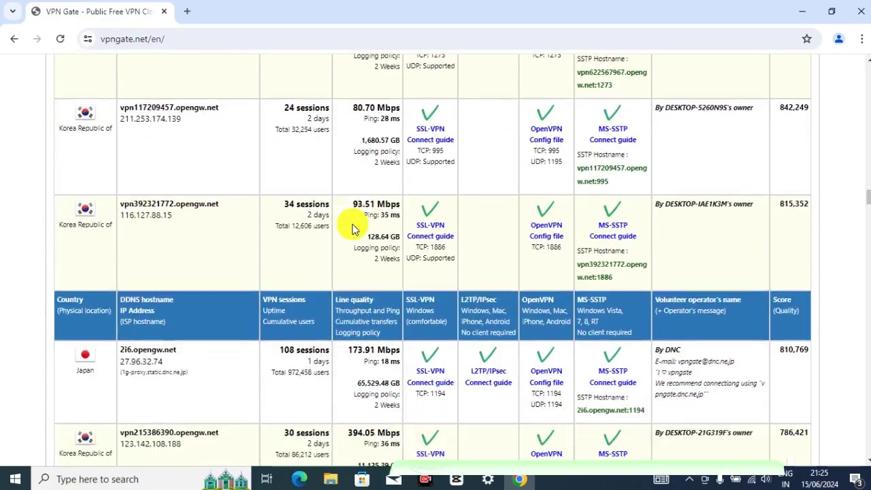
pyautogui.scroll(-4, 352, 229)
pyautogui.scroll(-4, 353, 228)
pyautogui.scroll(-1, 353, 229)
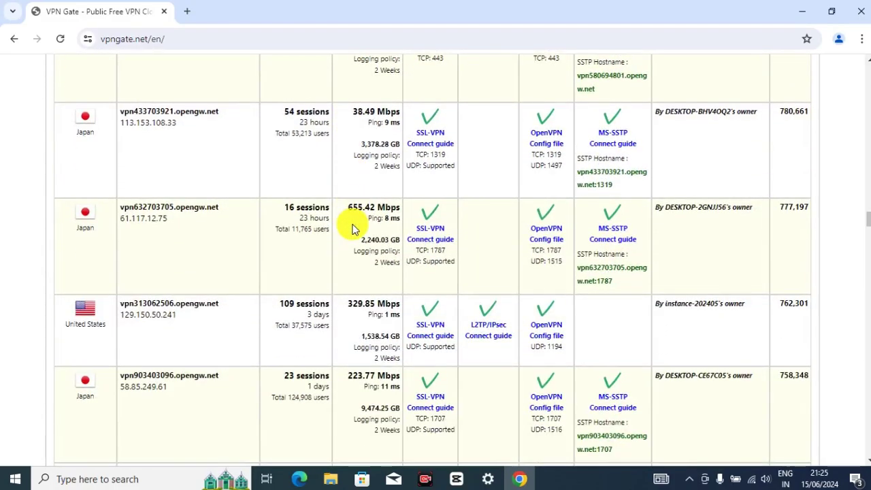
pyautogui.scroll(-3, 352, 229)
pyautogui.scroll(-2, 352, 229)
pyautogui.scroll(-2, 352, 229)
pyautogui.scroll(-3, 353, 228)
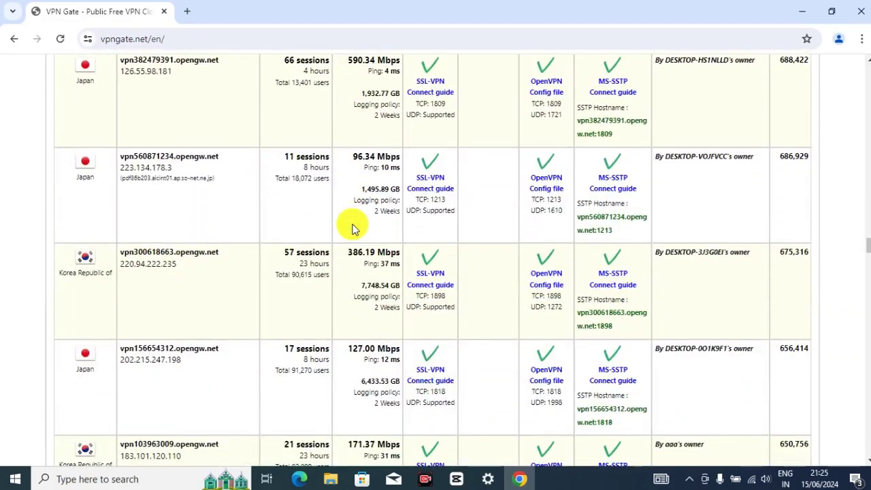
pyautogui.scroll(-2, 352, 229)
pyautogui.scroll(-3, 353, 229)
pyautogui.scroll(-1, 353, 228)
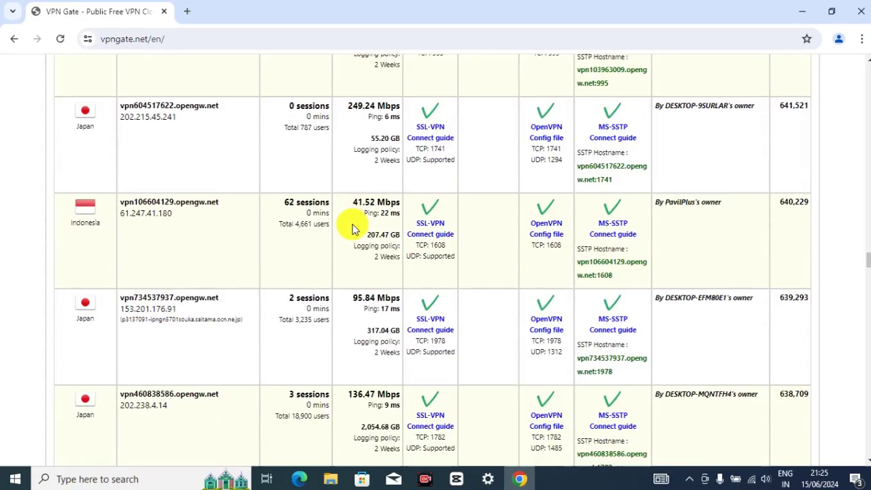
pyautogui.scroll(-4, 352, 229)
pyautogui.scroll(-2, 352, 228)
pyautogui.scroll(-4, 353, 229)
pyautogui.scroll(-4, 352, 229)
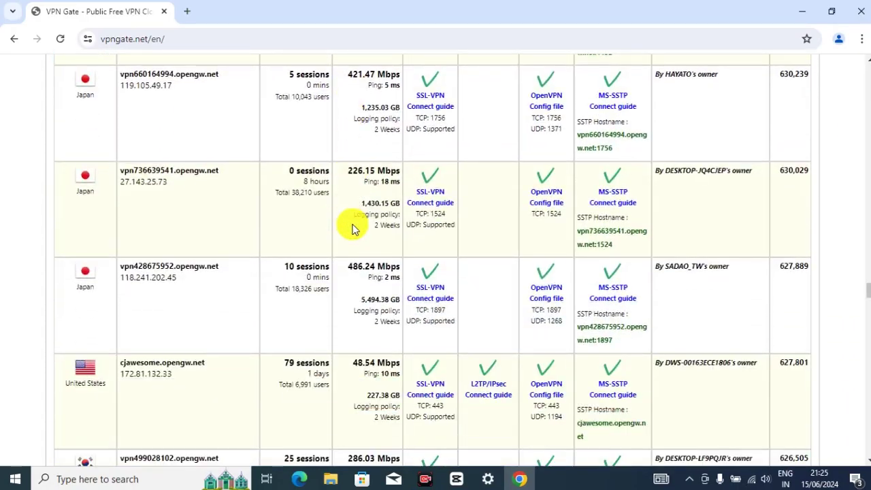
pyautogui.scroll(-1, 352, 229)
pyautogui.scroll(-3, 353, 228)
pyautogui.scroll(-3, 353, 228)
pyautogui.scroll(-3, 352, 229)
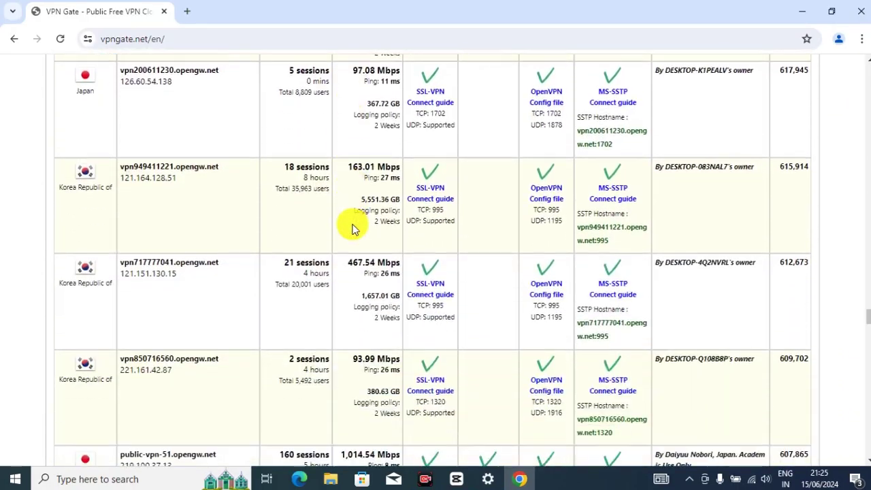
pyautogui.scroll(-3, 353, 229)
pyautogui.scroll(-1, 353, 229)
pyautogui.scroll(-5, 353, 228)
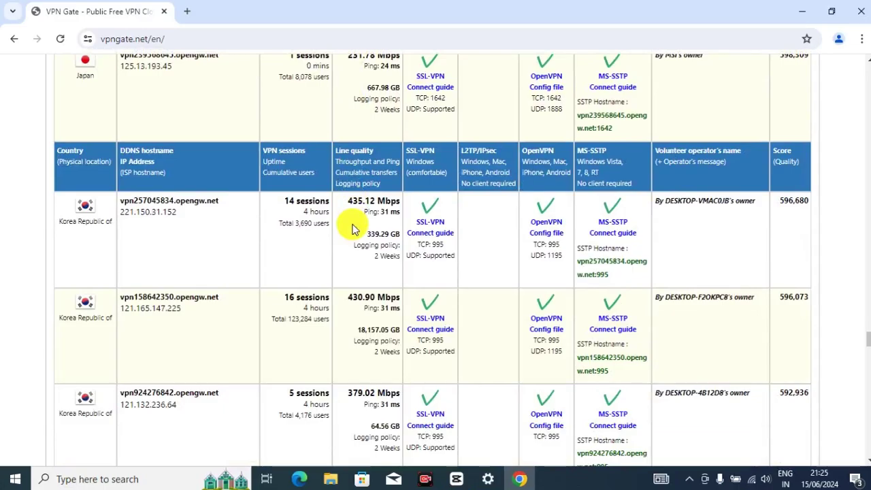
pyautogui.scroll(-4, 352, 229)
pyautogui.scroll(-2, 352, 229)
pyautogui.scroll(-5, 353, 228)
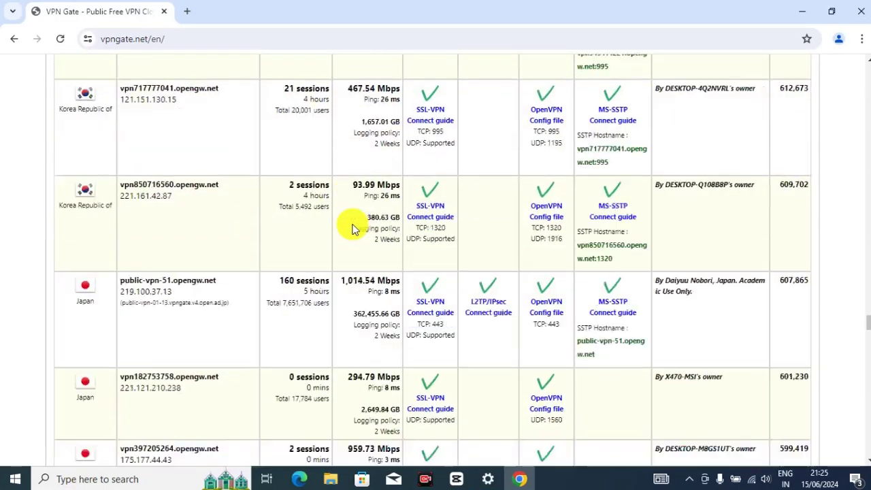
pyautogui.scroll(-5, 352, 229)
pyautogui.scroll(-5, 366, 255)
pyautogui.scroll(-5, 366, 254)
pyautogui.scroll(5, 367, 255)
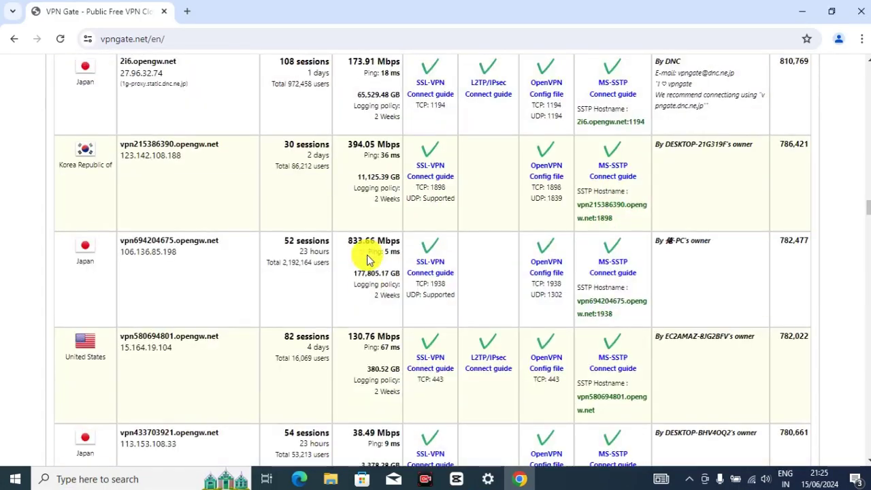
pyautogui.scroll(5, 367, 254)
pyautogui.scroll(5, 367, 254)
pyautogui.scroll(5, 367, 255)
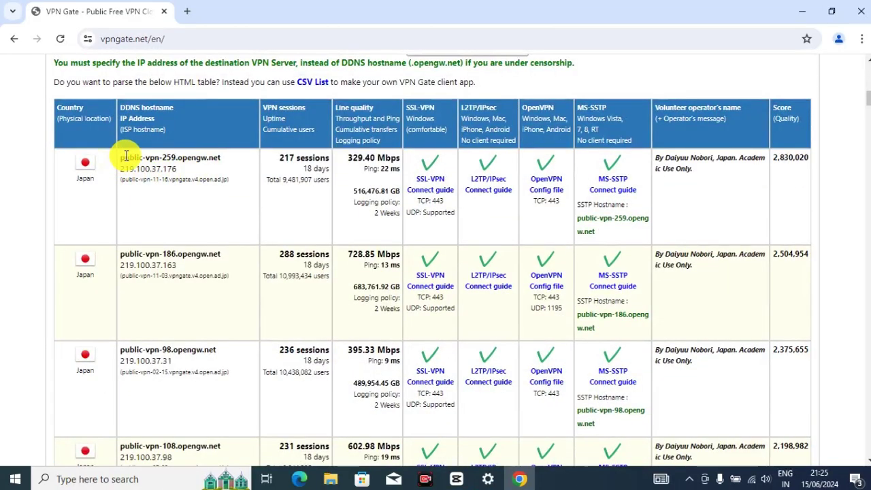
# Copy the top Japanese server's hostname public-vpn-259.opengw.net.
pyautogui.moveTo(121, 158); pyautogui.dragTo(223, 165)
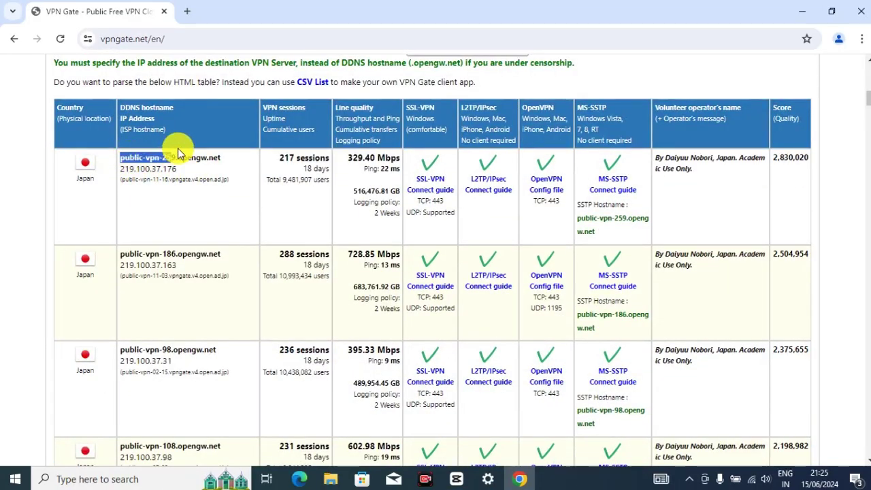
pyautogui.rightClick(215, 160)
pyautogui.click(229, 169)
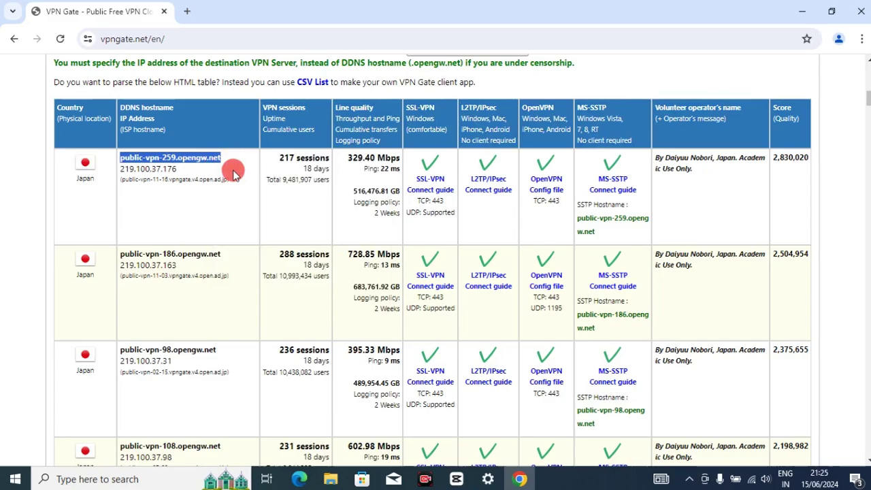
# Paste public-vpn-259.opengw.net as vpn 1's server, with SSTP type and username-and-password sign-in.
pyautogui.click(488, 479)
pyautogui.rightClick(250, 189)
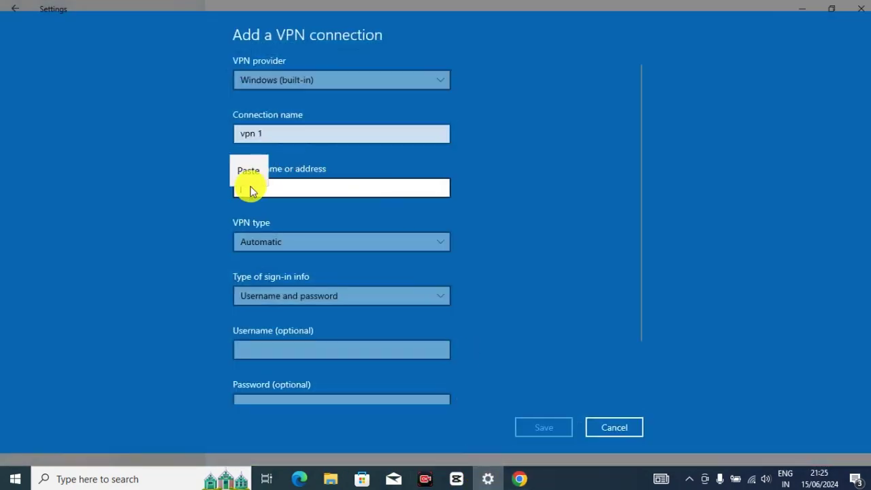
pyautogui.click(247, 171)
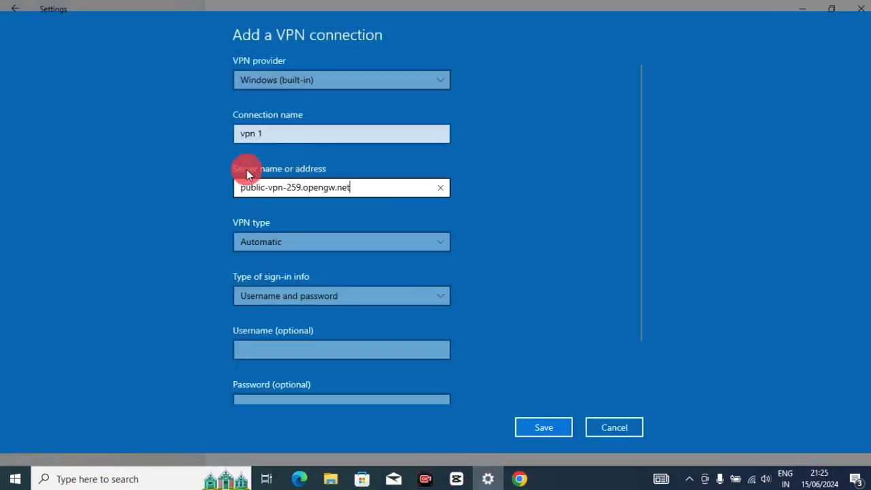
pyautogui.click(395, 243)
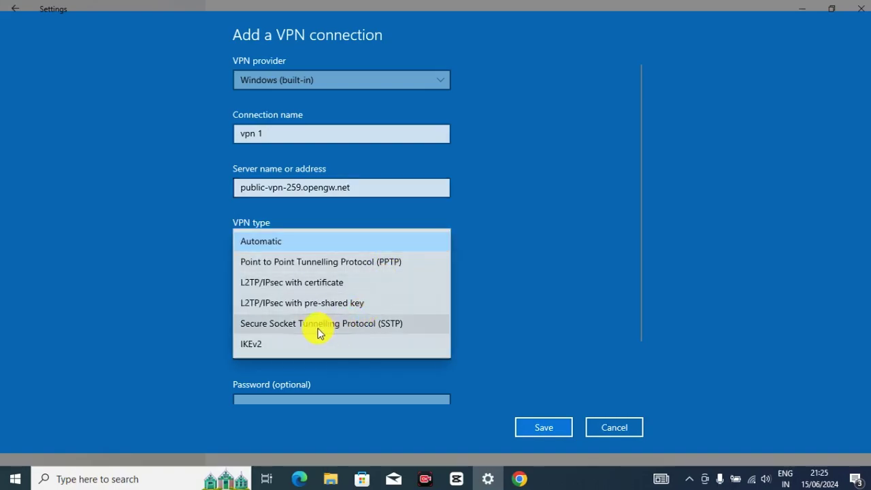
pyautogui.click(393, 327)
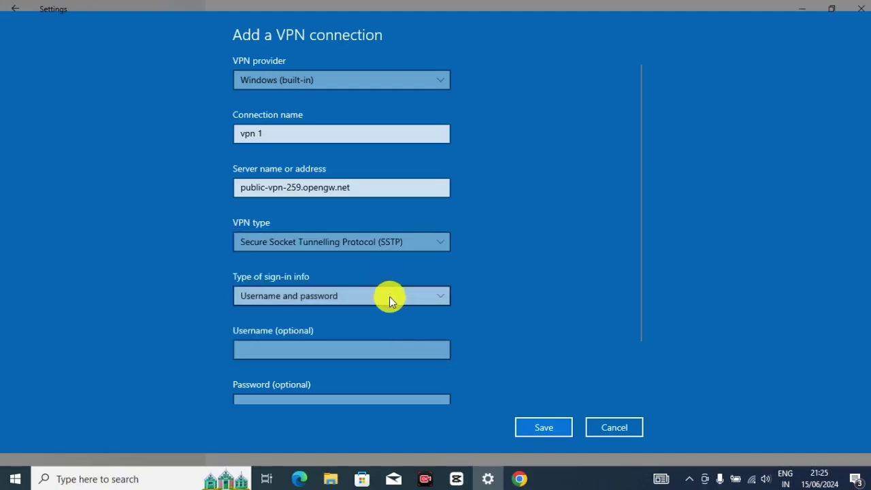
pyautogui.click(390, 297)
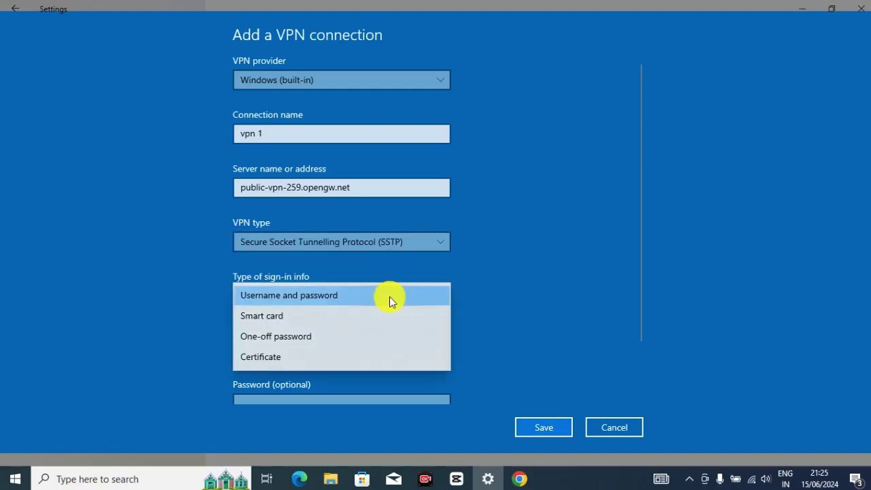
pyautogui.click(390, 297)
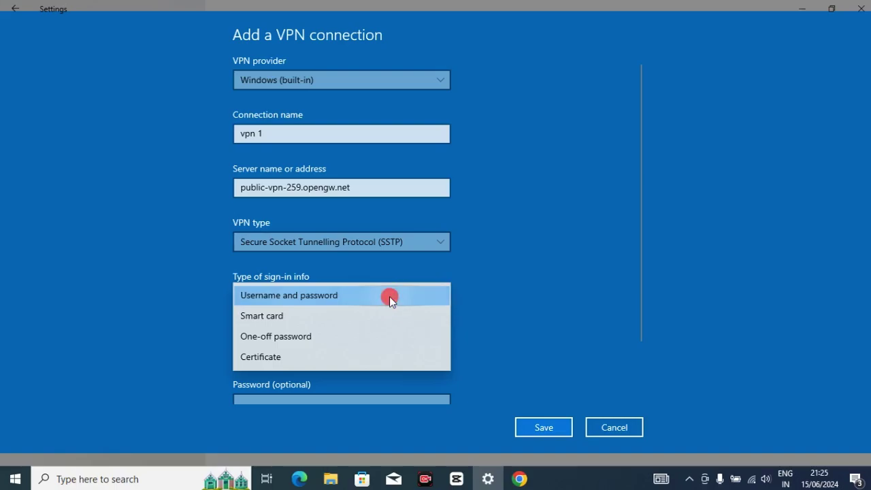
pyautogui.click(290, 347)
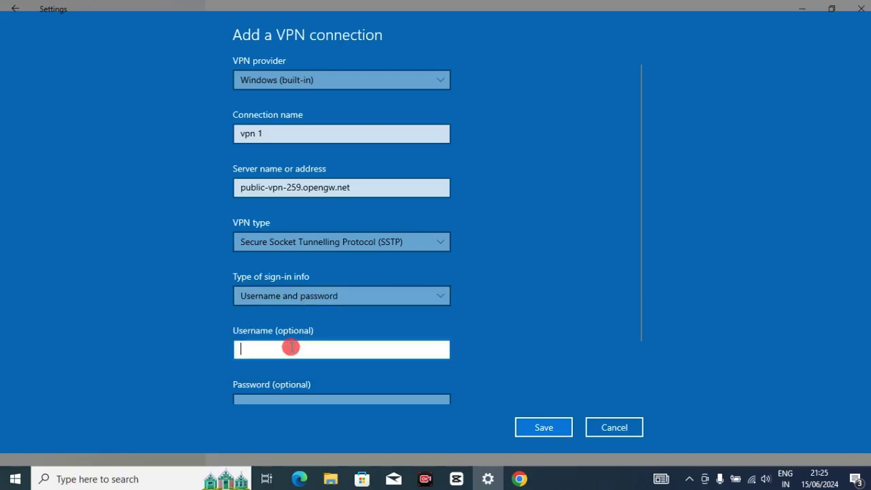
pyautogui.scroll(-2, 358, 346)
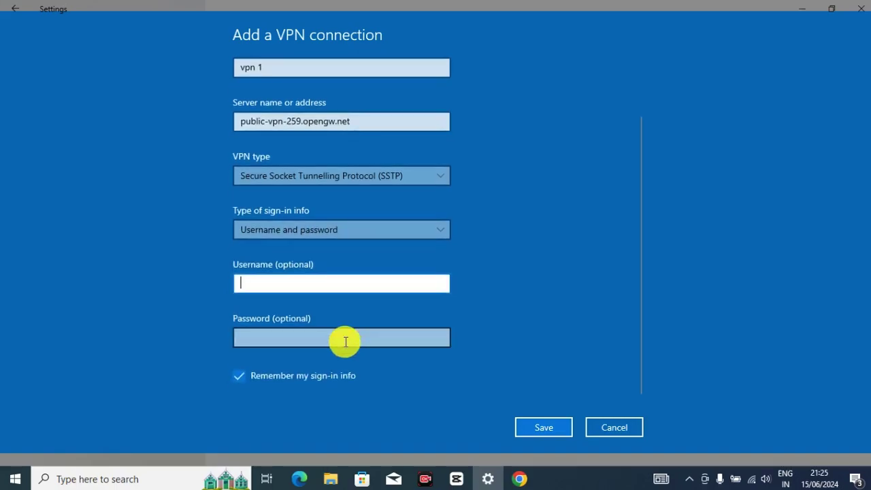
# Look up the shared sign-in details on VPN Gate, then enter the shared username in vpn 1's form.
pyautogui.click(516, 479)
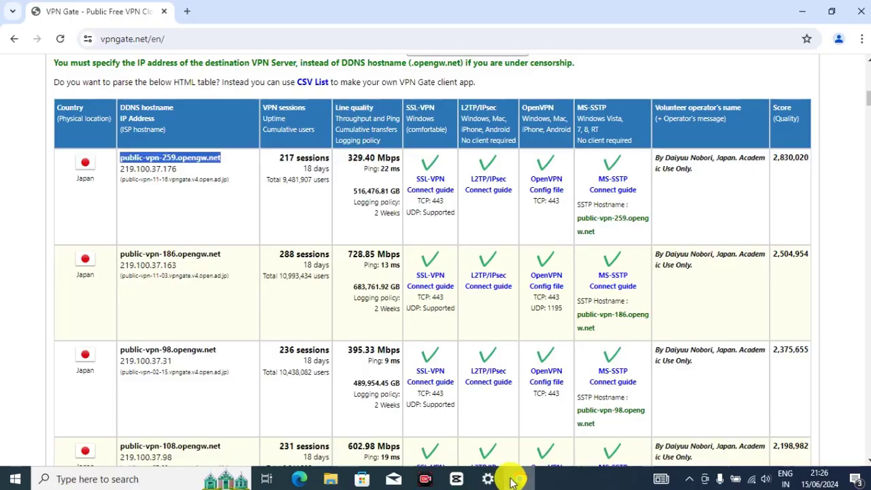
pyautogui.scroll(3, 435, 294)
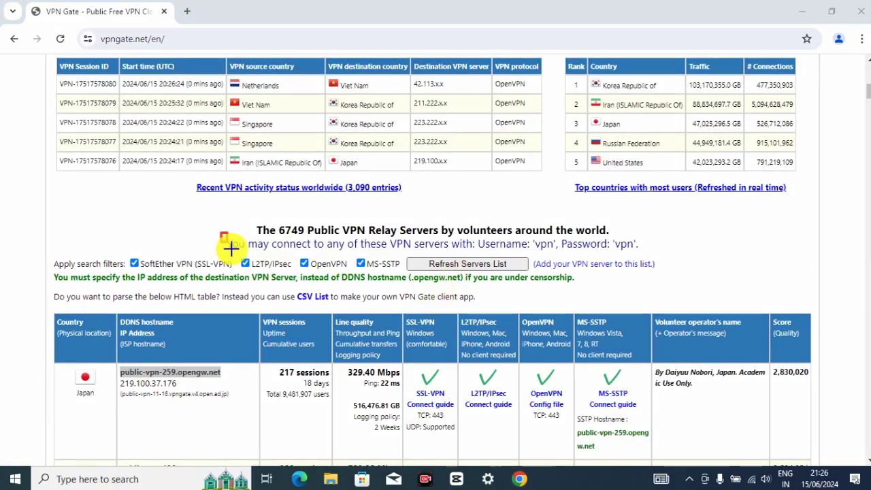
pyautogui.moveTo(220, 234)
pyautogui.mouseDown()
pyautogui.moveTo(408, 258)
pyautogui.moveTo(648, 253)
pyautogui.mouseUp()
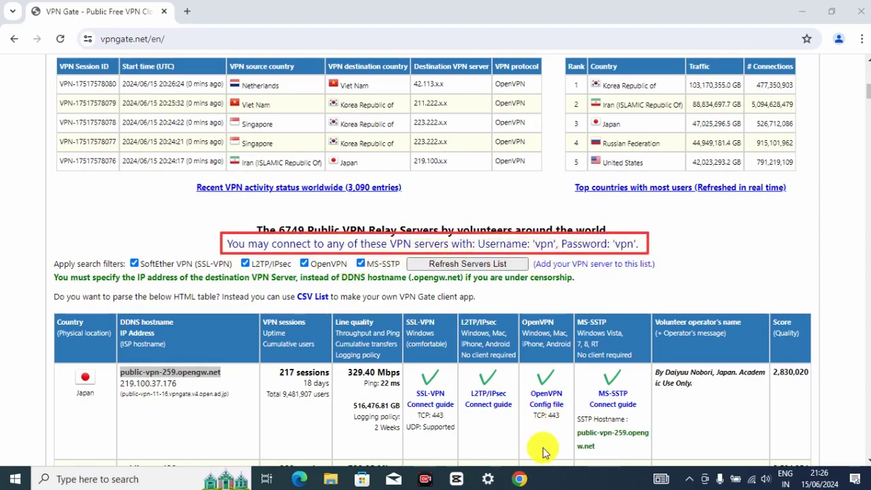
pyautogui.click(582, 452)
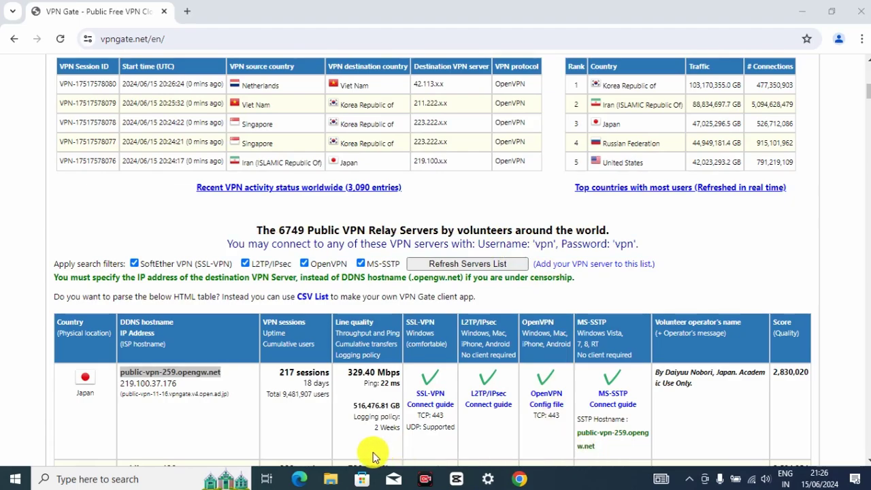
pyautogui.click(803, 9)
pyautogui.click(253, 283)
pyautogui.write('vpn')
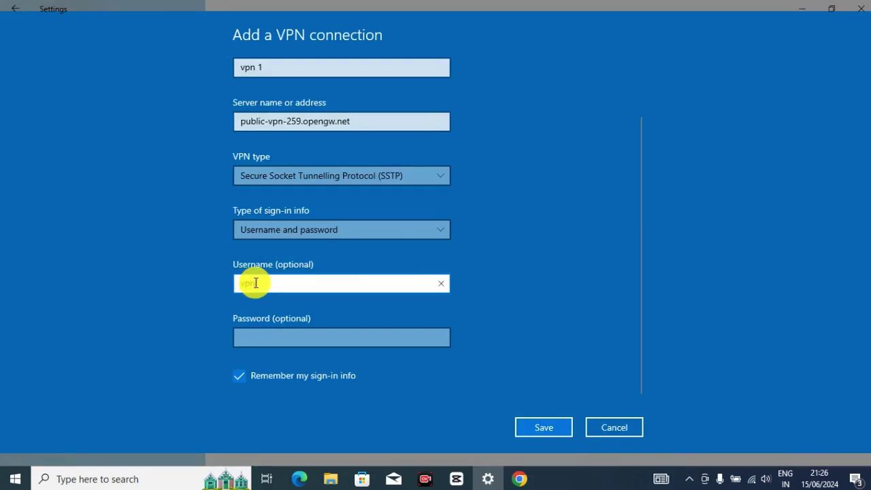
# Enter the shared VPN Gate password and save the vpn 1 connection.
pyautogui.click(272, 332)
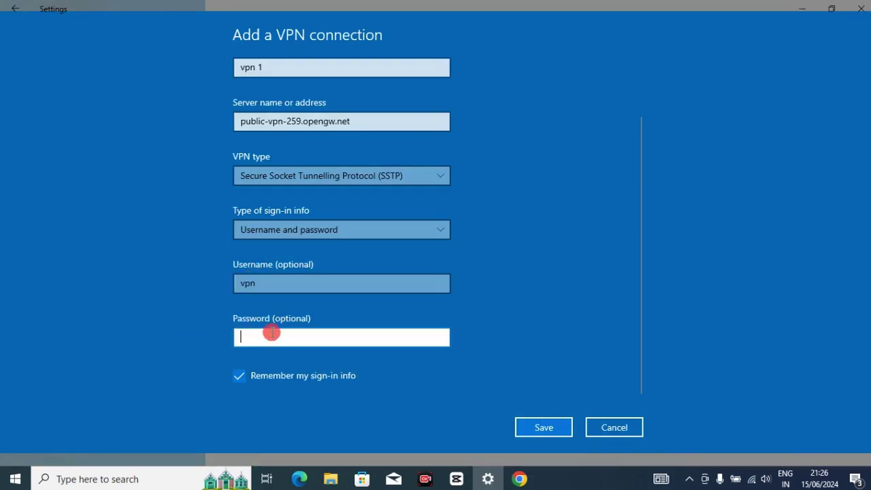
pyautogui.write('vpn')
pyautogui.click(531, 427)
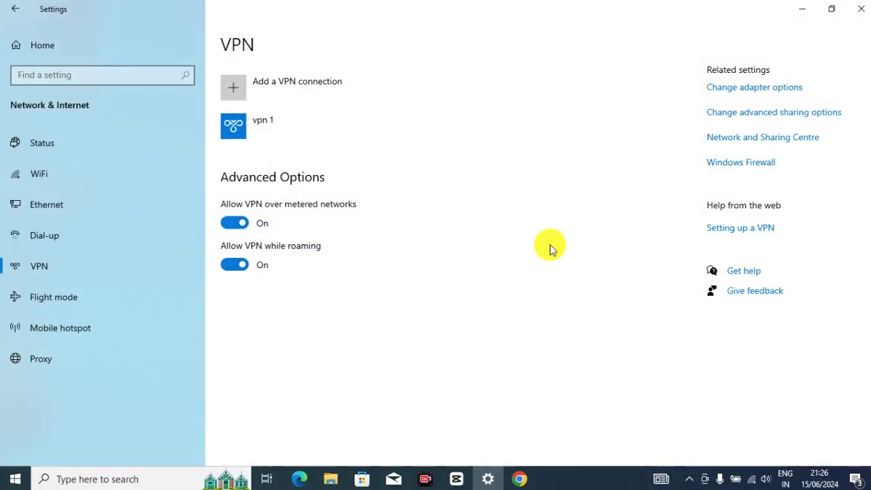
# Connect vpn 1, dismiss the failure message and retry until it shows Connected.
pyautogui.click(378, 121)
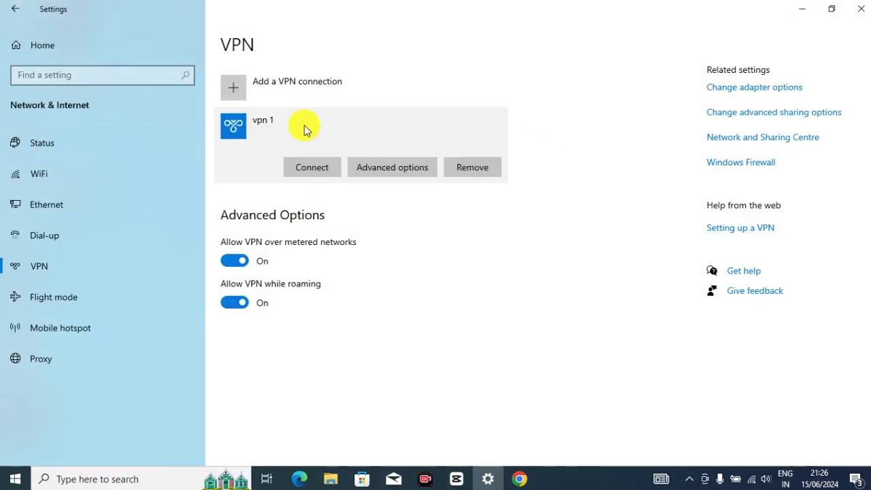
pyautogui.click(314, 166)
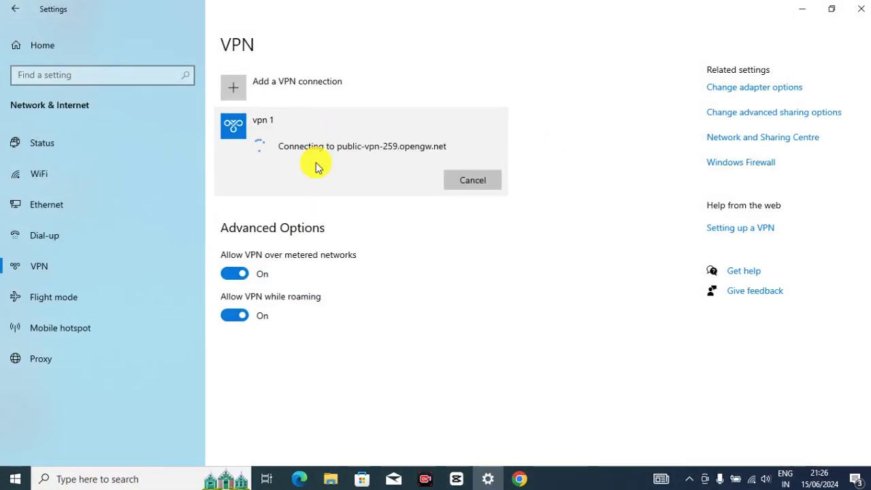
pyautogui.click(469, 201)
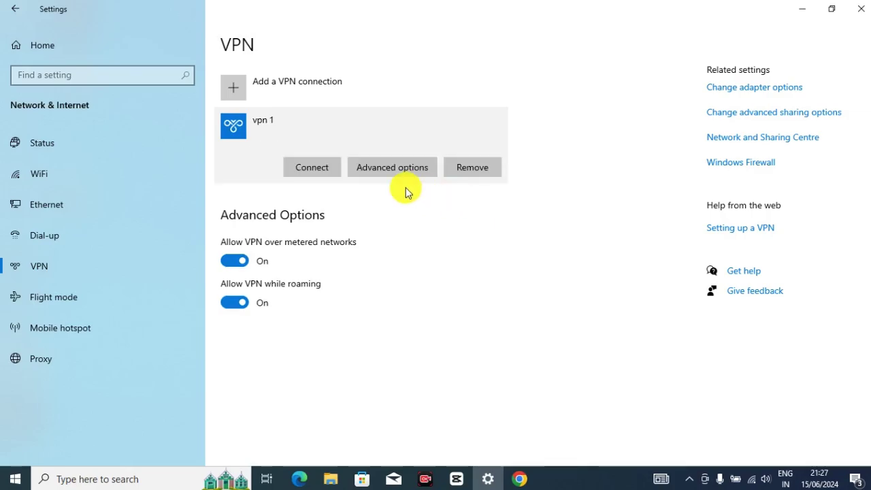
pyautogui.click(323, 171)
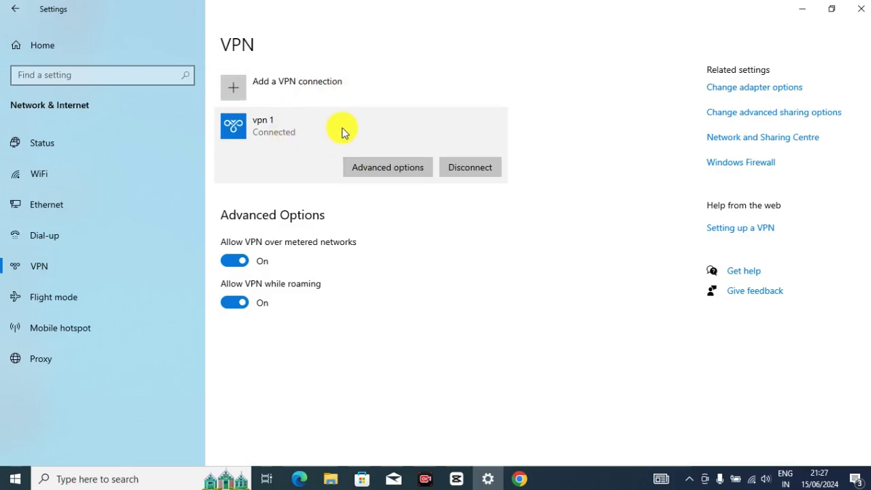
# Close the Windows Settings window and the VPN Gate browser window.
pyautogui.click(800, 8)
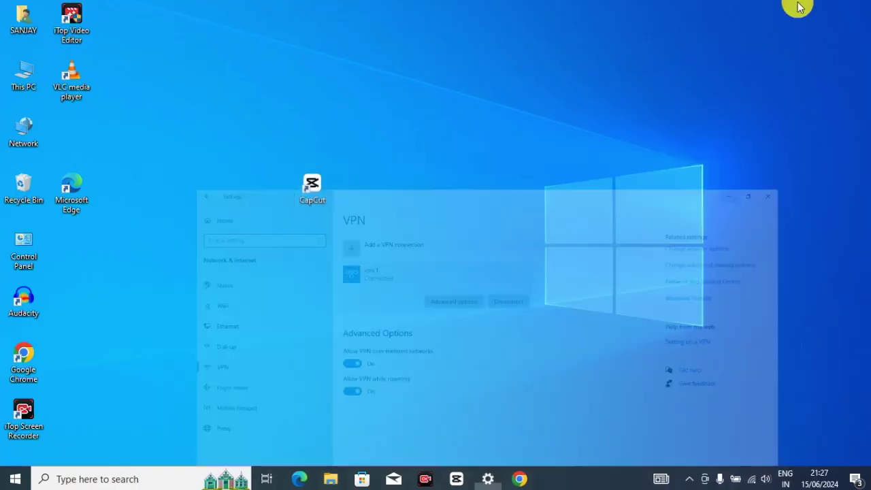
pyautogui.click(488, 479)
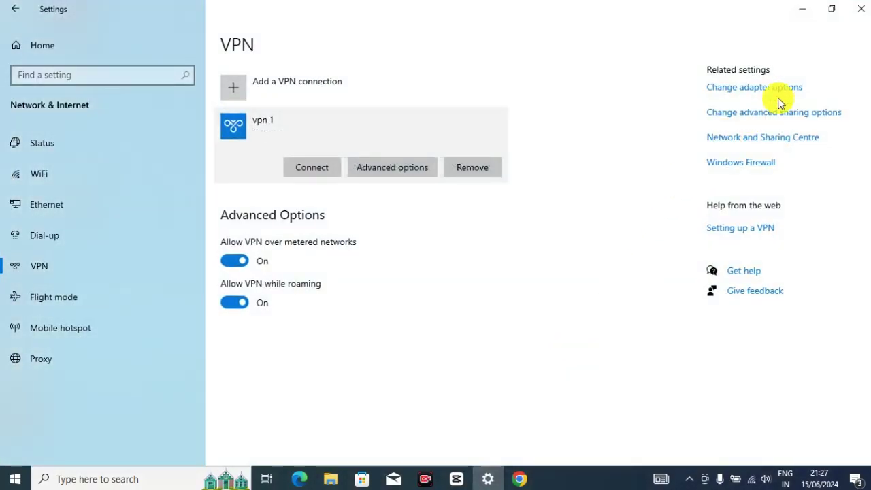
pyautogui.click(859, 11)
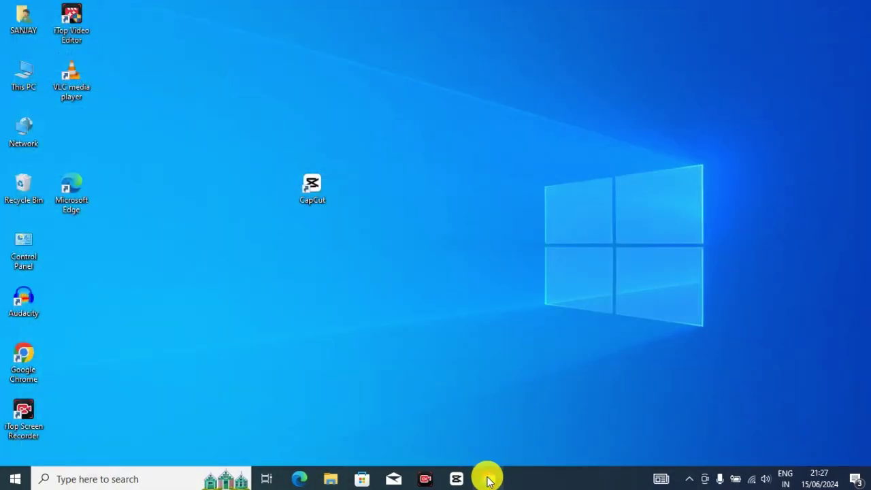
pyautogui.click(488, 478)
pyautogui.click(860, 11)
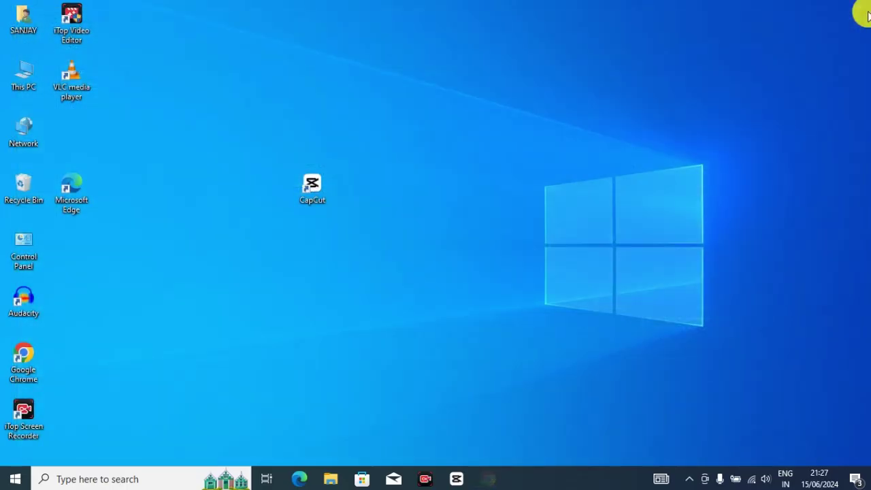
# Back in CapCut, retry the failed Effects list, then close project 0615 to the home screen.
pyautogui.click(463, 483)
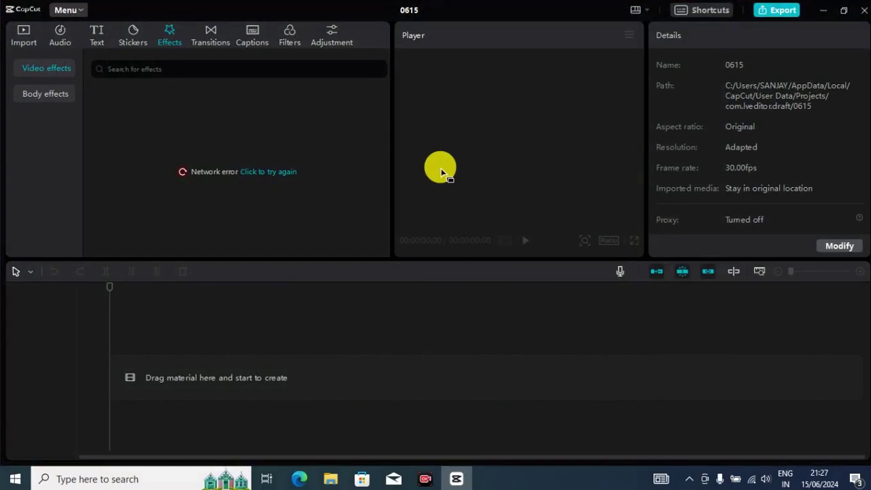
pyautogui.click(264, 172)
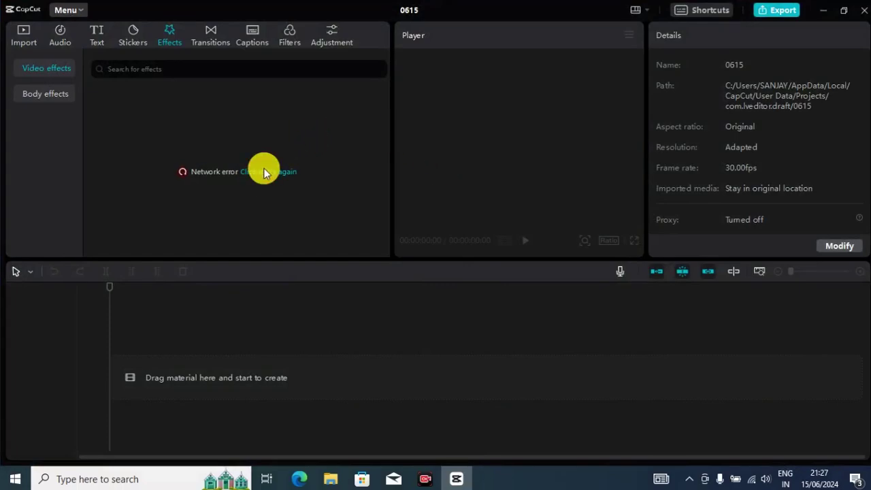
pyautogui.click(861, 10)
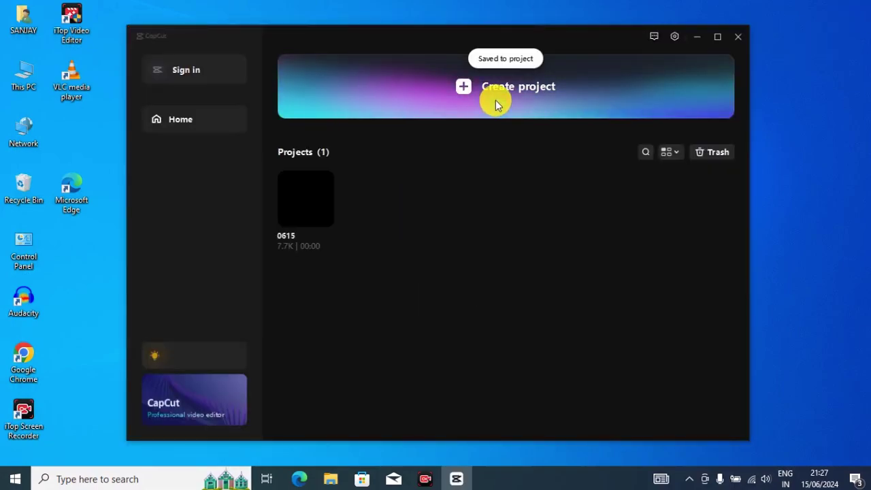
# Relaunch CapCut, dismiss the Recommended overview, and create the new project 0615 (5).
pyautogui.hotkey('alt', 'F4')
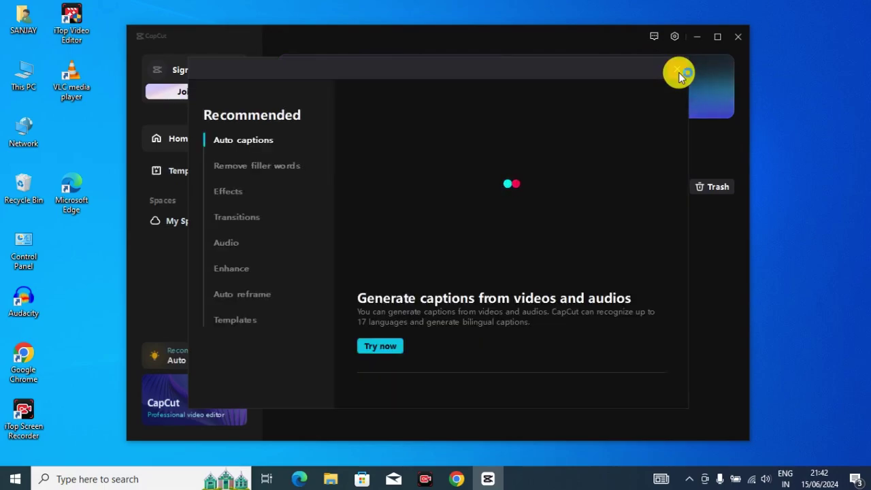
pyautogui.click(679, 72)
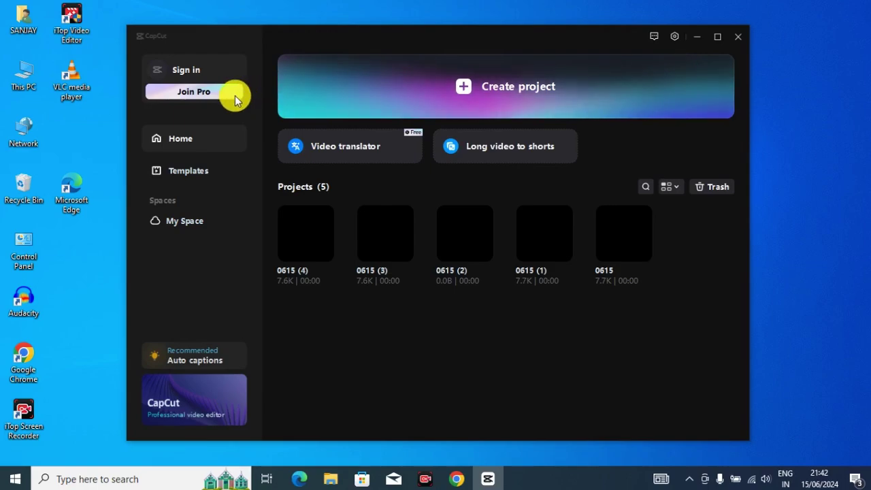
pyautogui.click(476, 68)
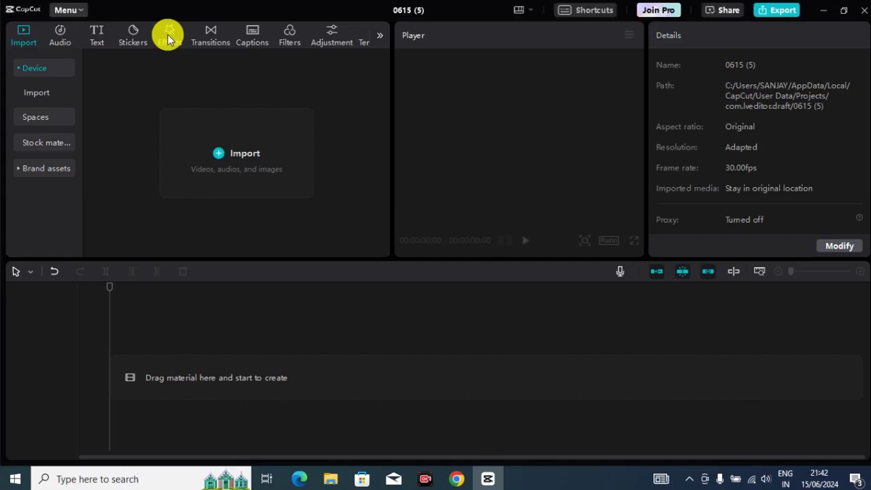
# Load the Effects library, download the first trending effect, then view the Transitions library.
pyautogui.click(168, 40)
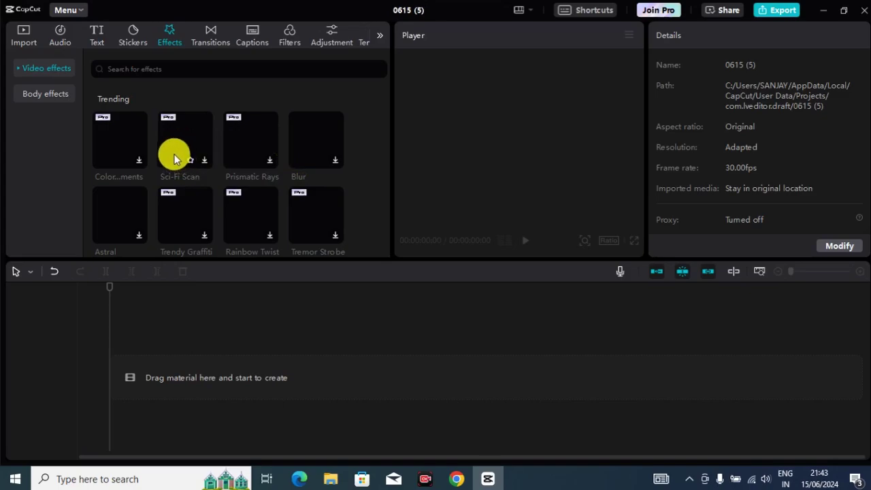
pyautogui.click(140, 161)
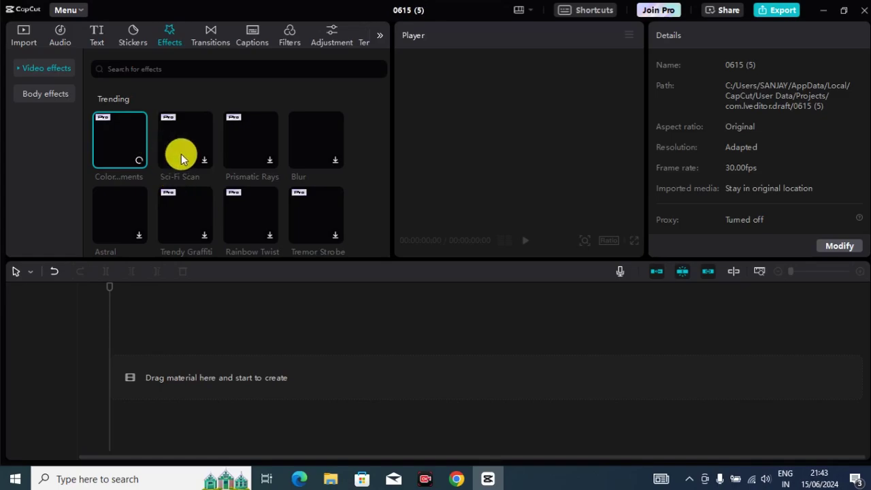
pyautogui.click(210, 34)
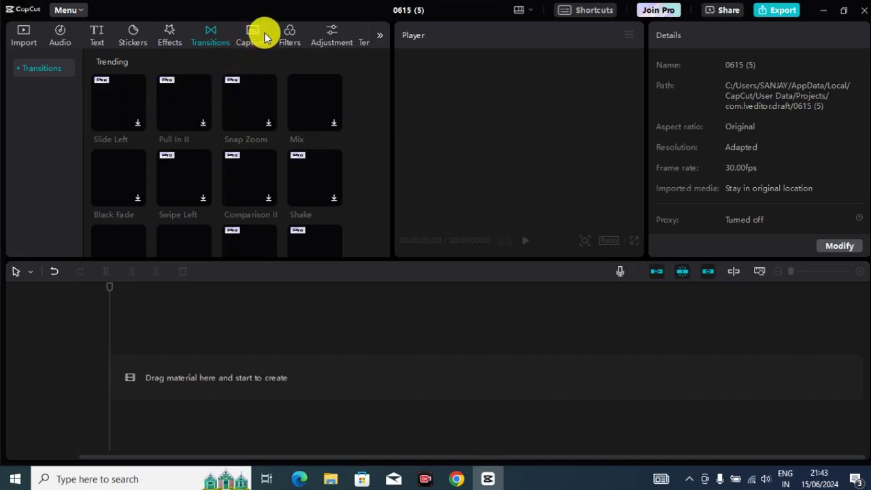
# Load the Filters library, download the Enhance filter, then view the Stickers library.
pyautogui.click(291, 34)
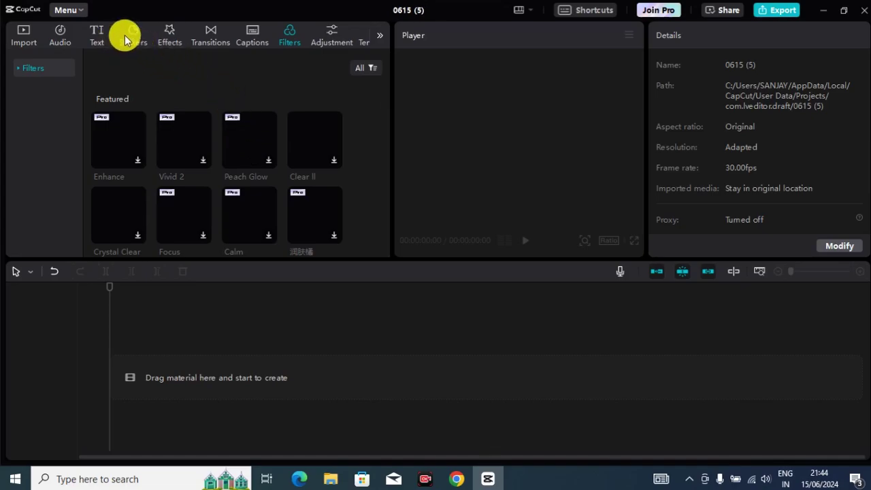
pyautogui.click(138, 161)
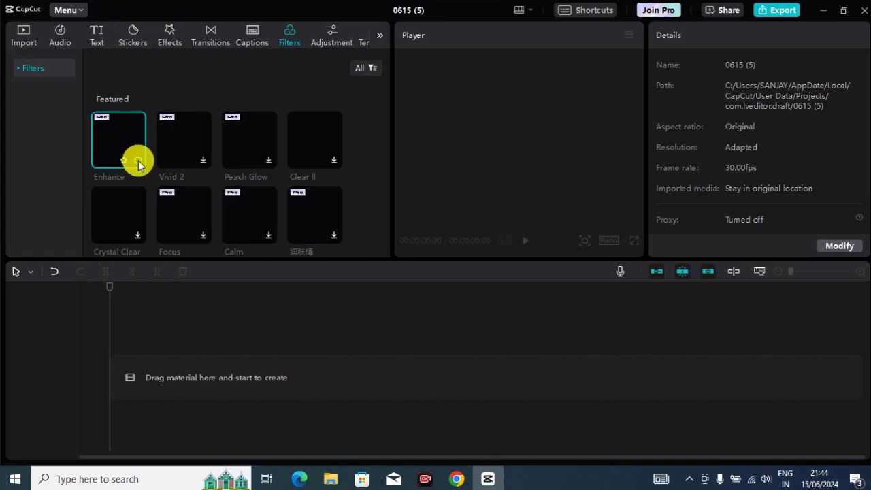
pyautogui.click(140, 34)
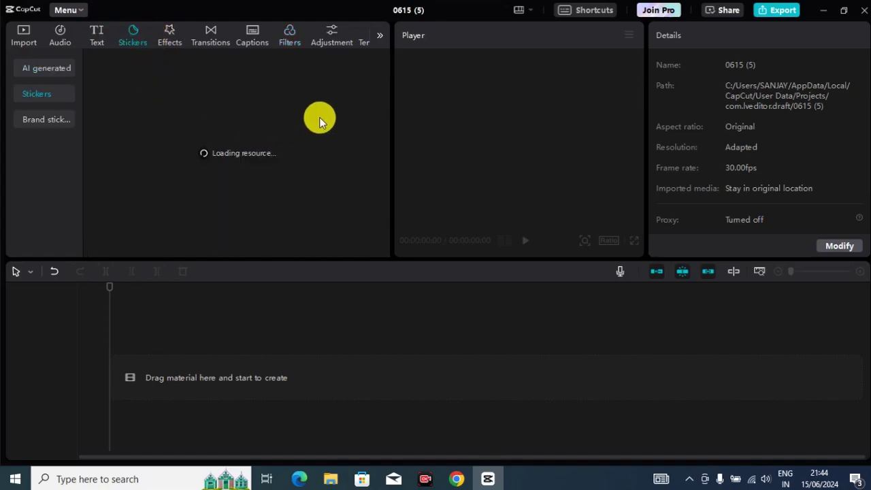